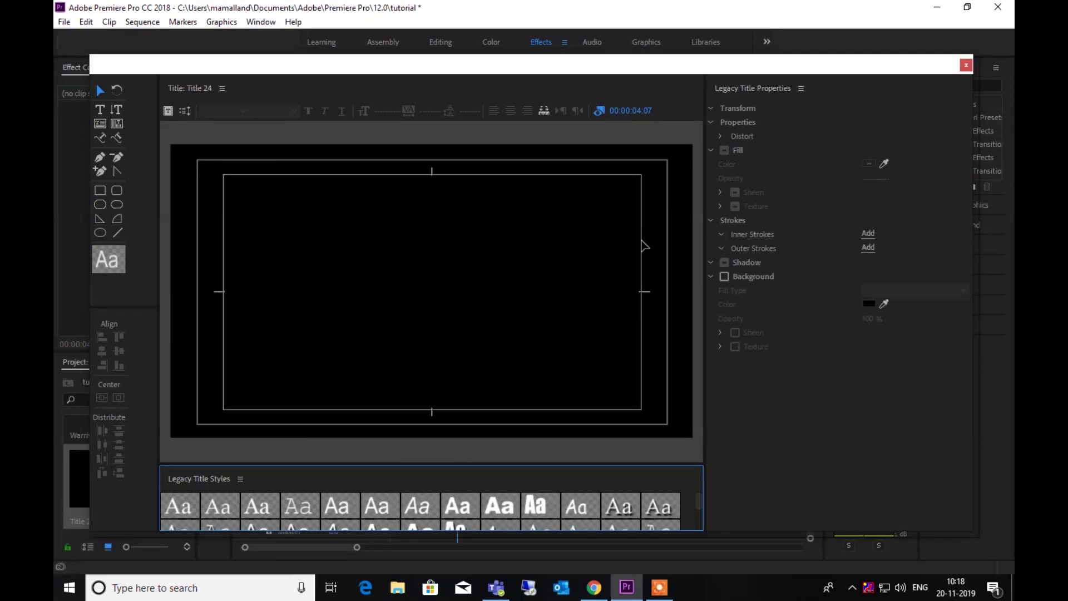
Enable a linear gradient title background and set its first color stop, at the very start of the ramp, to dark blue
{"action": "left_click", "coordinate": [729, 277]}
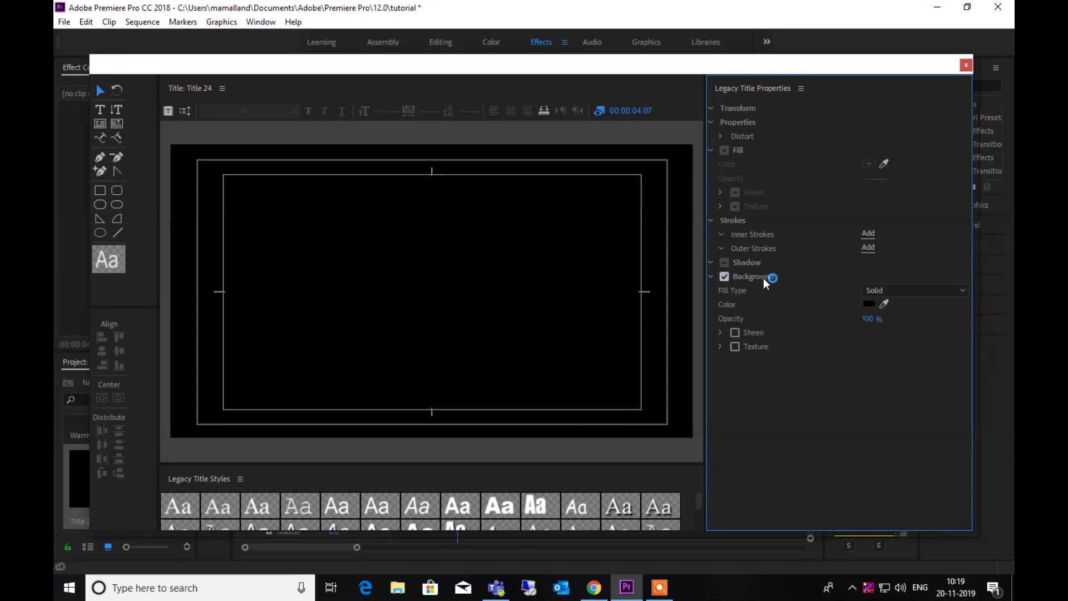
{"action": "left_click", "coordinate": [890, 288]}
{"action": "left_click", "coordinate": [892, 317]}
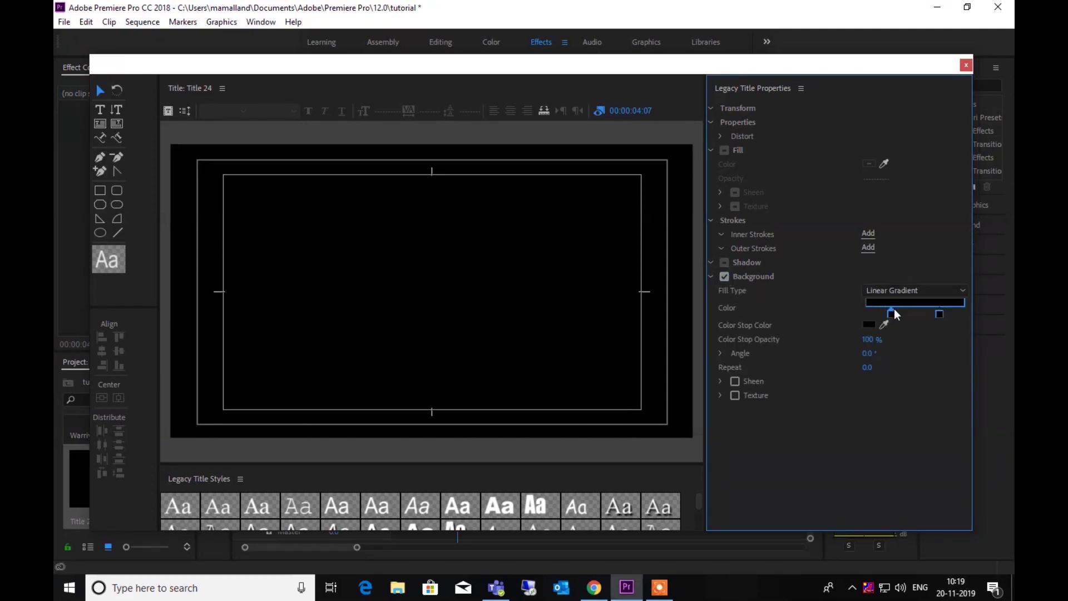
{"action": "double_click", "coordinate": [868, 315]}
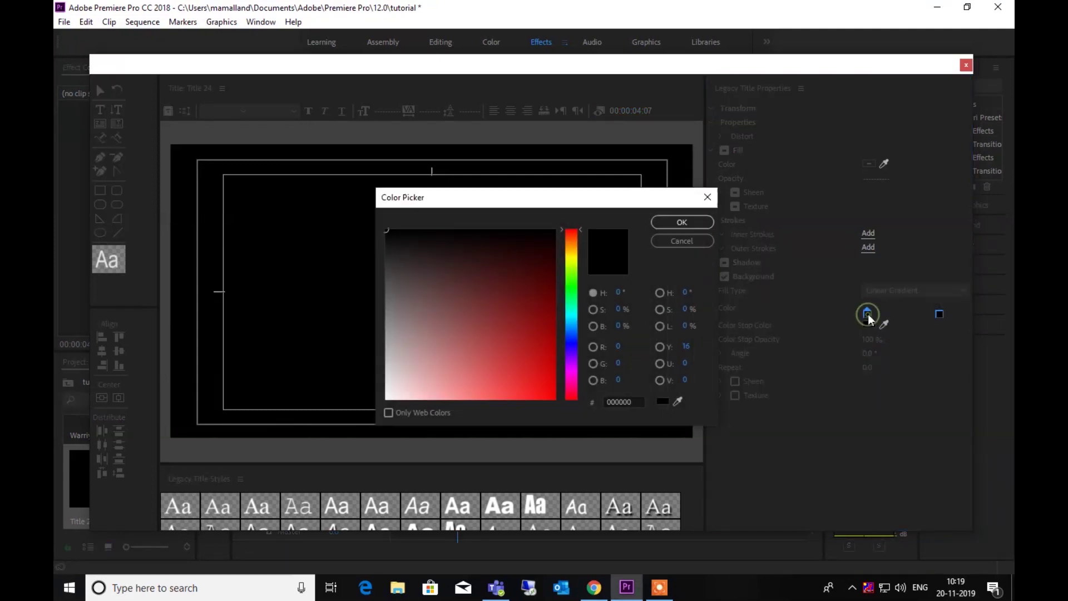
{"action": "left_click", "coordinate": [569, 337]}
{"action": "left_click_drag", "start_coordinate": [550, 322], "coordinate": [554, 348]}
{"action": "left_click", "coordinate": [676, 224]}
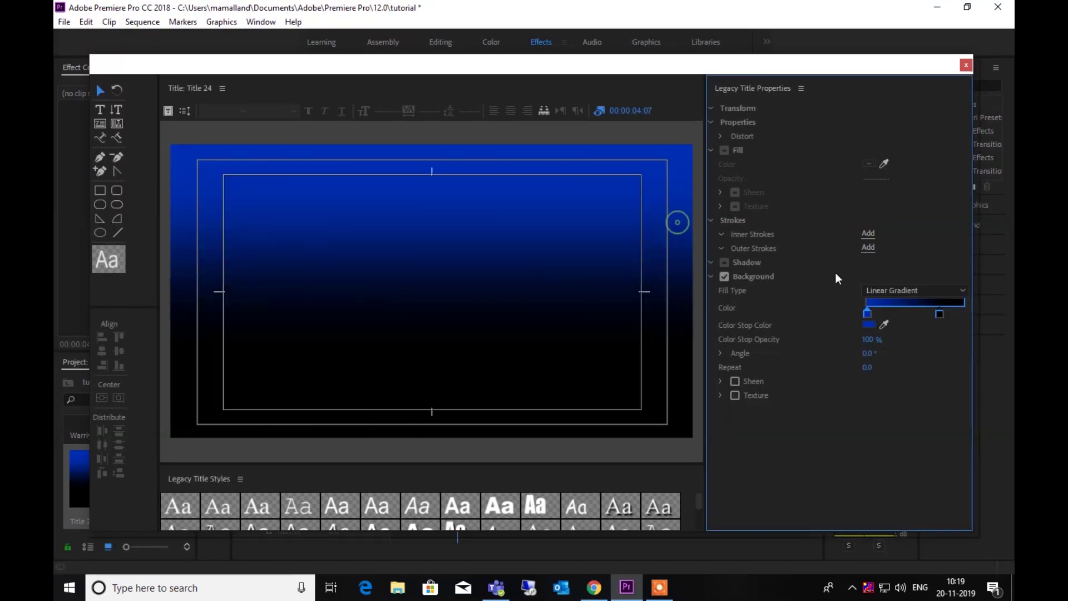
Move the second gradient stop to the end of the ramp and color it light blue, 34A2FF
{"action": "left_click_drag", "start_coordinate": [943, 312], "coordinate": [964, 313]}
{"action": "double_click", "coordinate": [964, 313]}
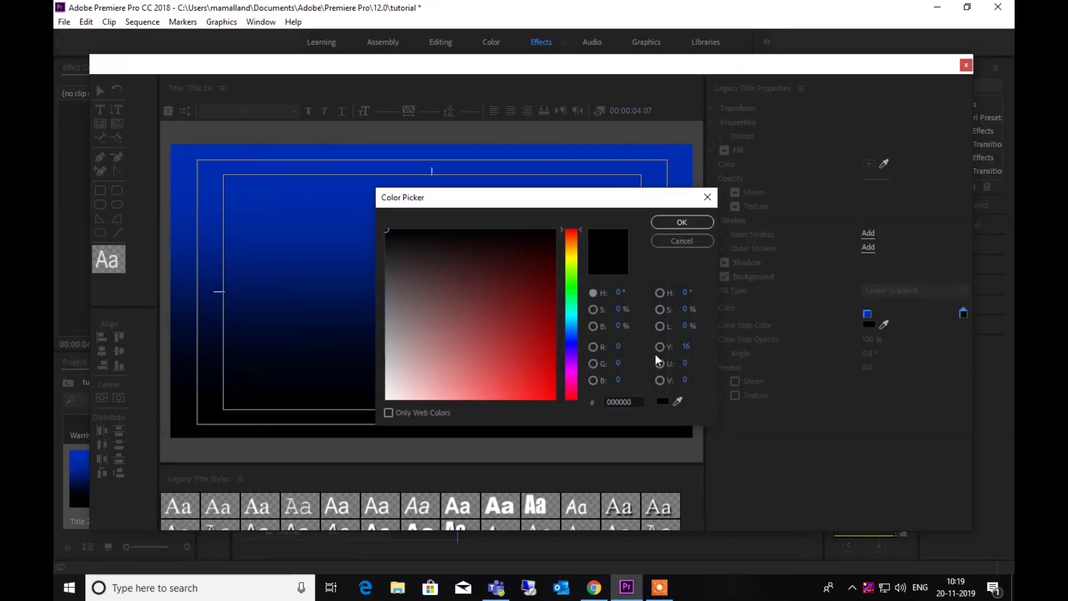
{"action": "left_click", "coordinate": [571, 327]}
{"action": "left_click", "coordinate": [520, 399]}
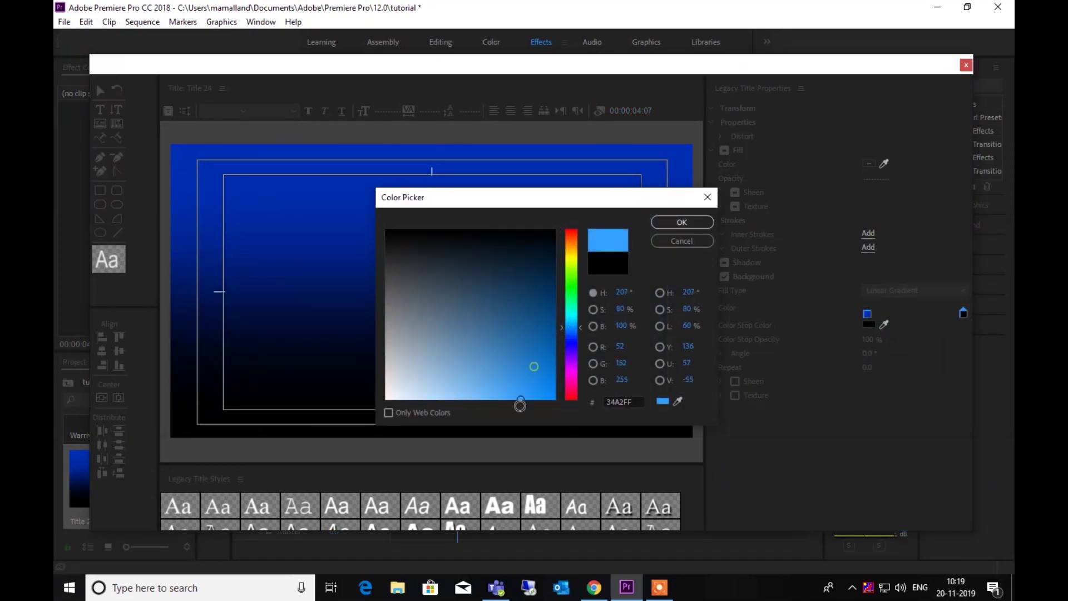
{"action": "left_click", "coordinate": [673, 222]}
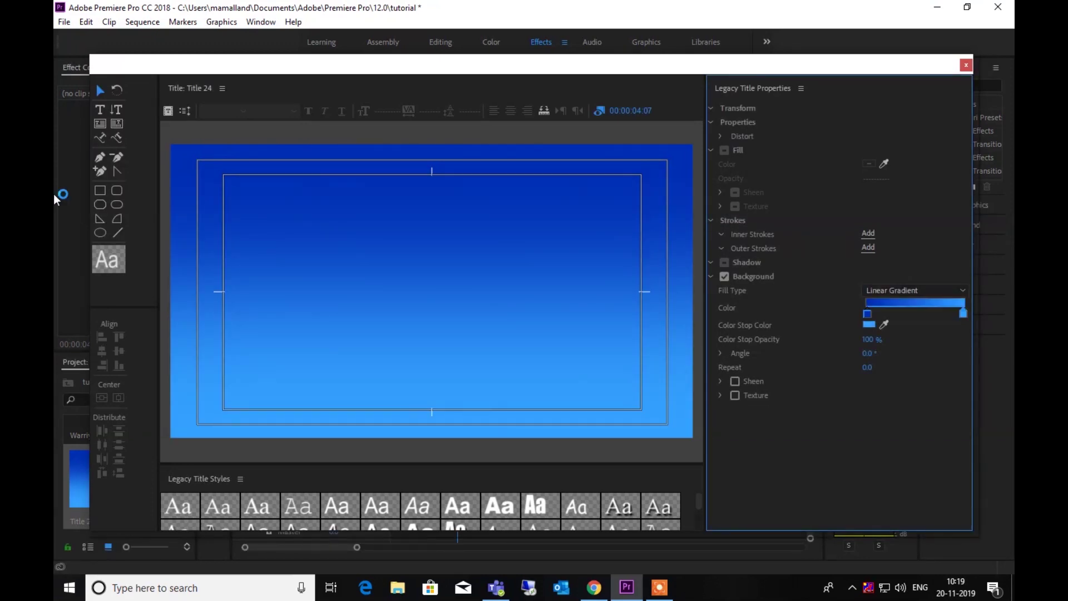
Draw a rectangle about 665 wide and 487 high in the lower middle of the title and fill it black, 000000
{"action": "left_click", "coordinate": [101, 190]}
{"action": "left_click_drag", "start_coordinate": [337, 253], "coordinate": [520, 386]}
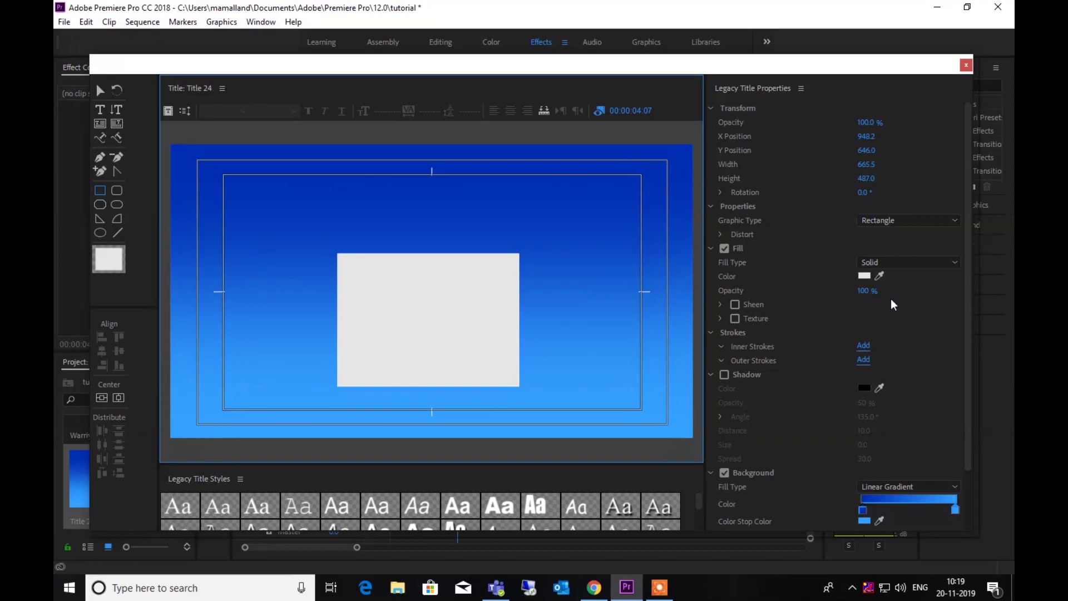
{"action": "left_click", "coordinate": [864, 276]}
{"action": "left_click", "coordinate": [493, 284]}
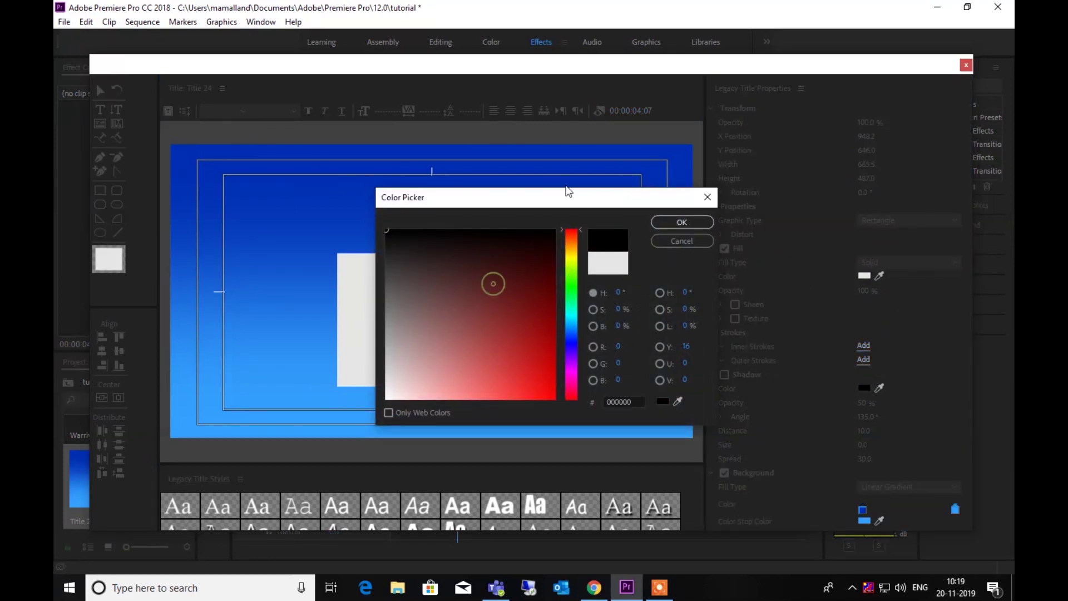
{"action": "left_click", "coordinate": [682, 222]}
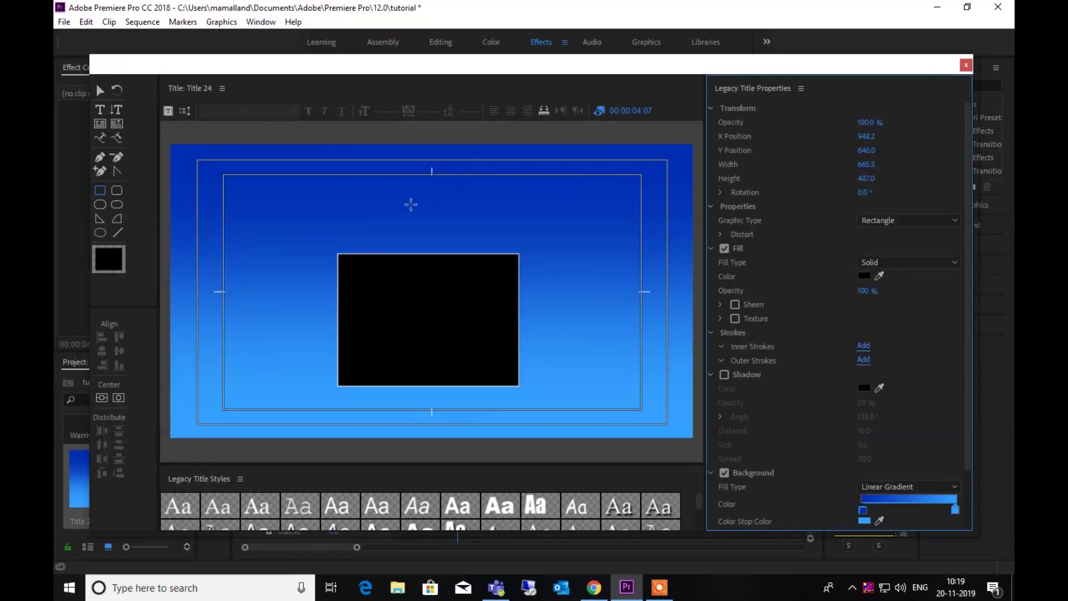
Draw a second rectangle about 558 wide and 372 high overlapping the black one and fill it medium gray
{"action": "mouse_move", "coordinate": [356, 219]}
{"action": "left_mouse_down"}
{"action": "mouse_move", "coordinate": [410, 277]}
{"action": "mouse_move", "coordinate": [467, 302]}
{"action": "mouse_move", "coordinate": [488, 325]}
{"action": "mouse_move", "coordinate": [507, 320]}
{"action": "left_mouse_up"}
{"action": "left_click", "coordinate": [864, 275]}
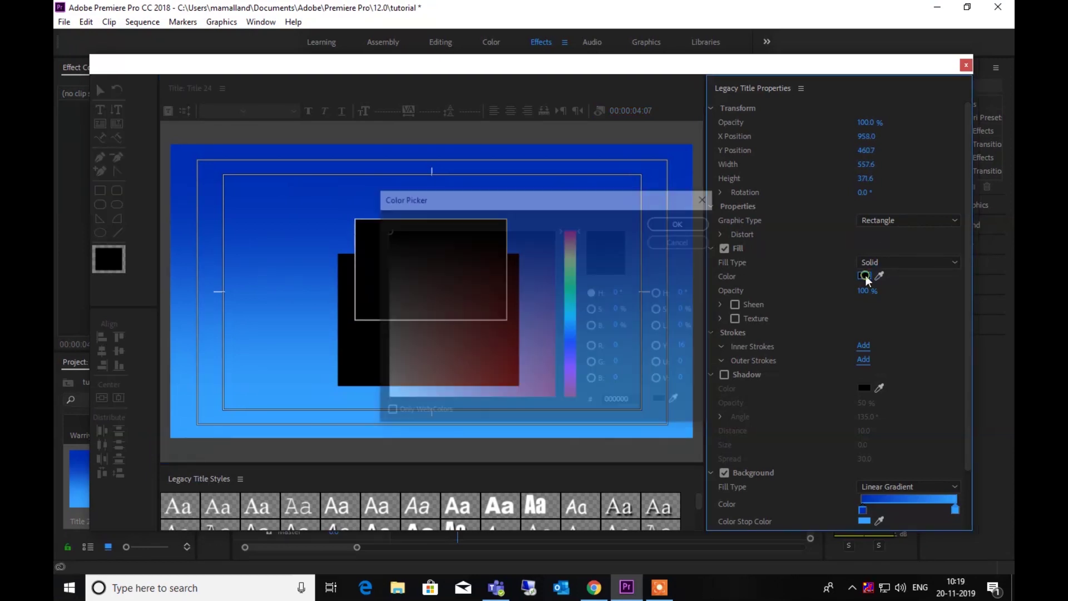
{"action": "left_click", "coordinate": [391, 309]}
{"action": "left_click", "coordinate": [662, 223]}
Move the gray rectangle inside the black one and nudge it left to about X 954.5, Y 642.4
{"action": "left_click", "coordinate": [100, 90]}
{"action": "left_click", "coordinate": [372, 223]}
{"action": "left_click_drag", "start_coordinate": [421, 295], "coordinate": [418, 341]}
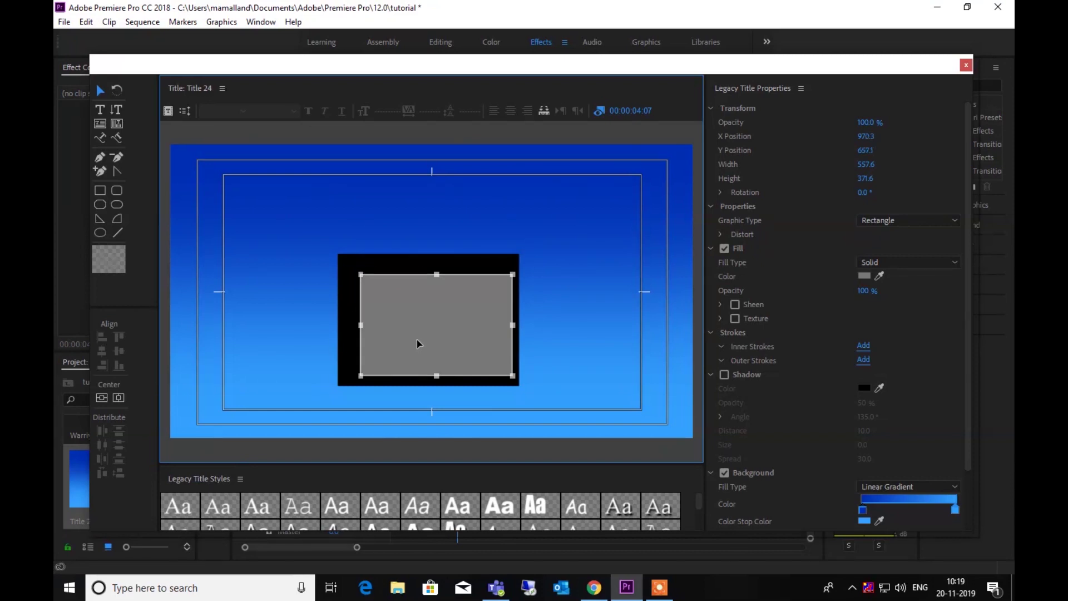
{"action": "left_click_drag", "start_coordinate": [416, 337], "coordinate": [416, 338]}
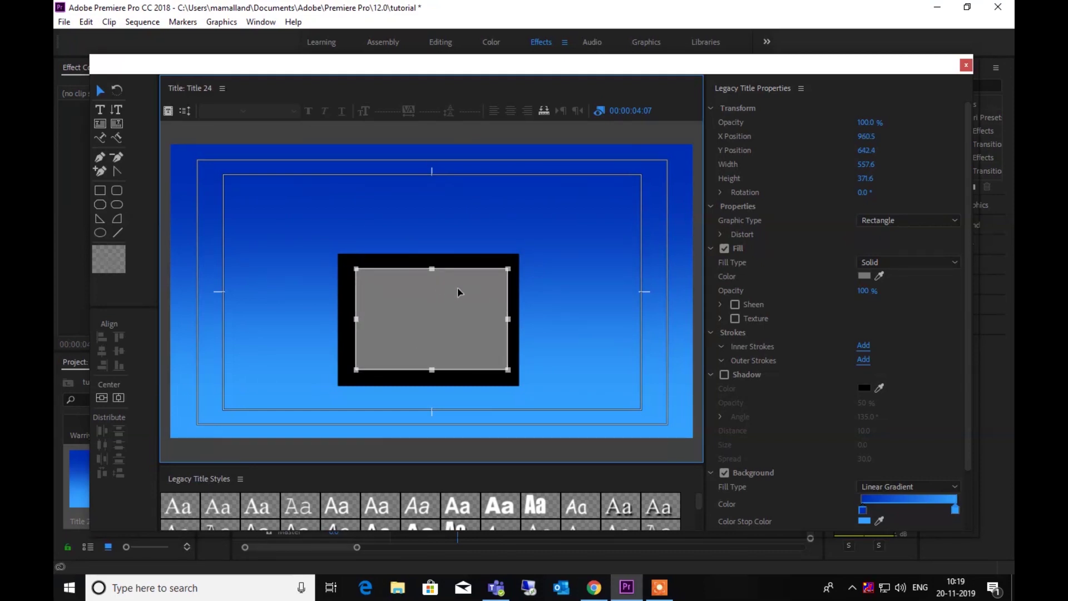
{"action": "key", "text": "Left"}
{"action": "key", "text": "Left"}
{"action": "key", "text": "Left"}
{"action": "key", "text": "Left"}
{"action": "key", "text": "Left"}
{"action": "key", "text": "Left"}
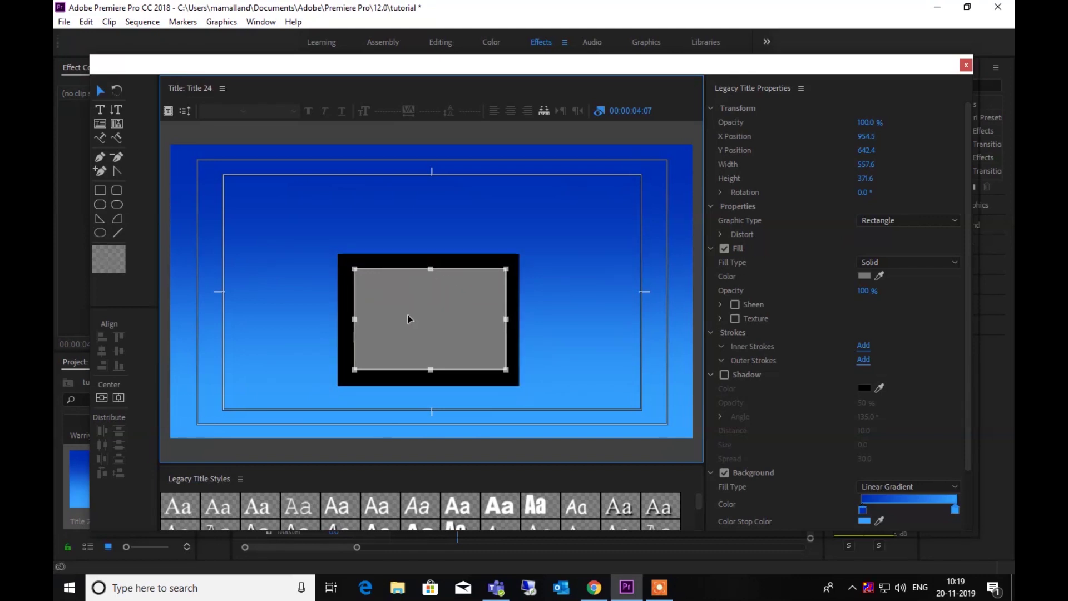
Stretch the gray rectangle's left edge outward to a width of about 565 to even out the black border
{"action": "left_click_drag", "start_coordinate": [354, 319], "coordinate": [351, 319]}
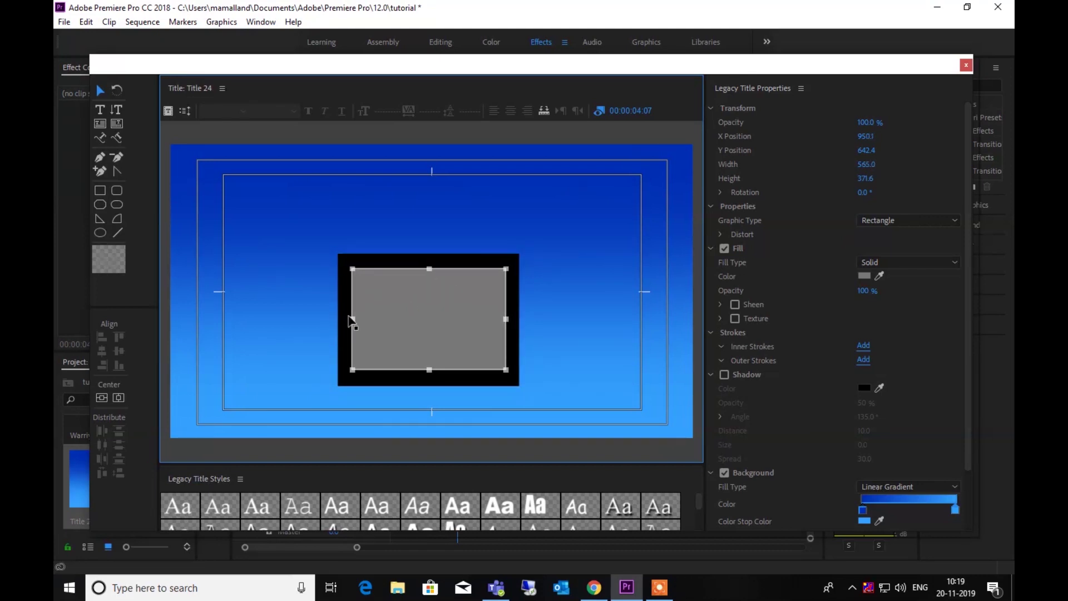
{"action": "left_click", "coordinate": [424, 222]}
{"action": "left_click", "coordinate": [422, 312]}
{"action": "left_click", "coordinate": [457, 204]}
Add the horizontal text "ACTION!!" in capitals above the black frame
{"action": "left_click", "coordinate": [99, 109]}
{"action": "left_click", "coordinate": [386, 217]}
{"action": "type", "text": "action"}
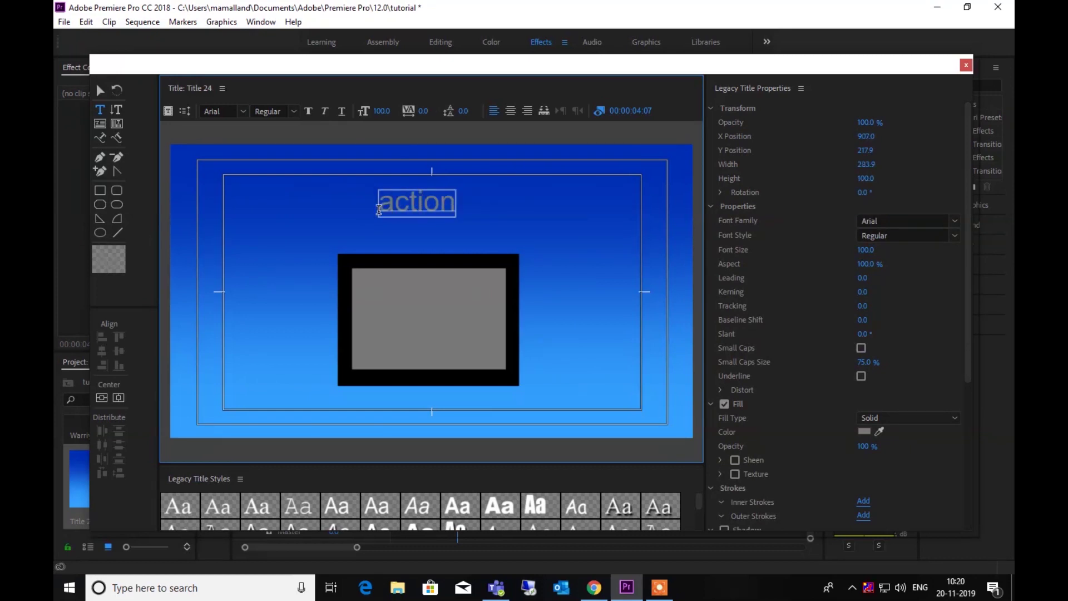
{"action": "key", "text": "BackSpace"}
{"action": "key", "text": "BackSpace"}
{"action": "key", "text": "BackSpace"}
{"action": "key", "text": "BackSpace"}
{"action": "key", "text": "BackSpace"}
{"action": "key", "text": "BackSpace"}
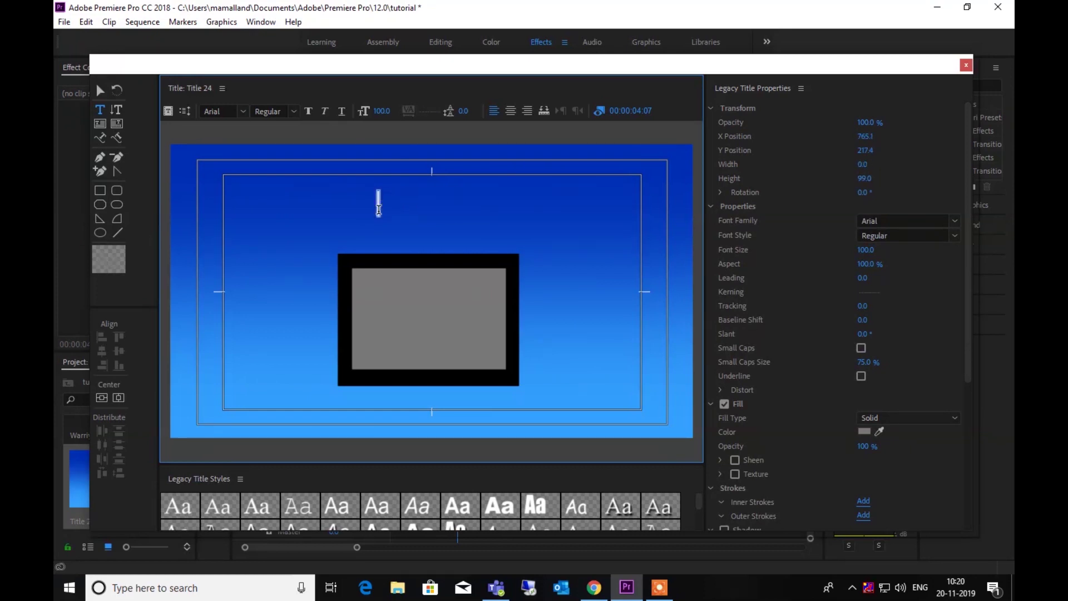
{"action": "type", "text": "A"}
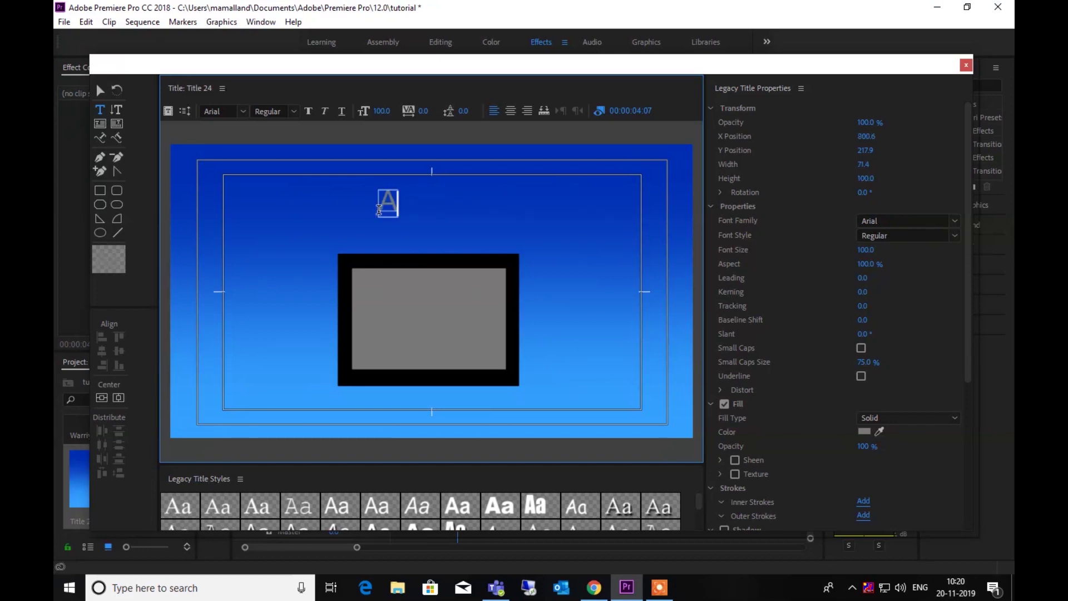
{"action": "type", "text": "CTION"}
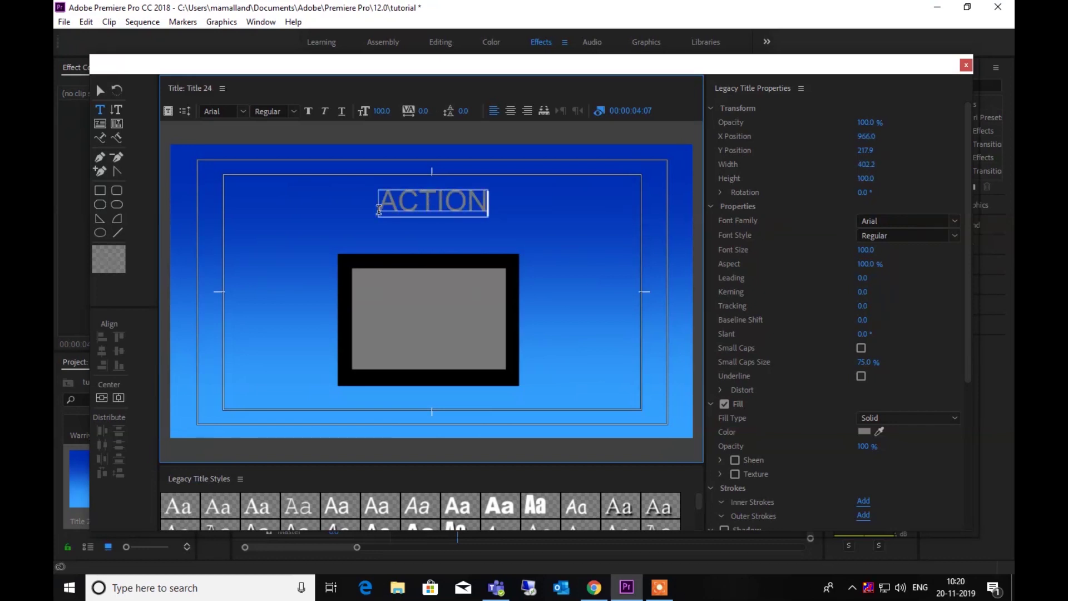
{"action": "type", "text": "!!"}
Set the fill color of the ACTION!! text to white, FFFFFF
{"action": "left_click", "coordinate": [865, 432]}
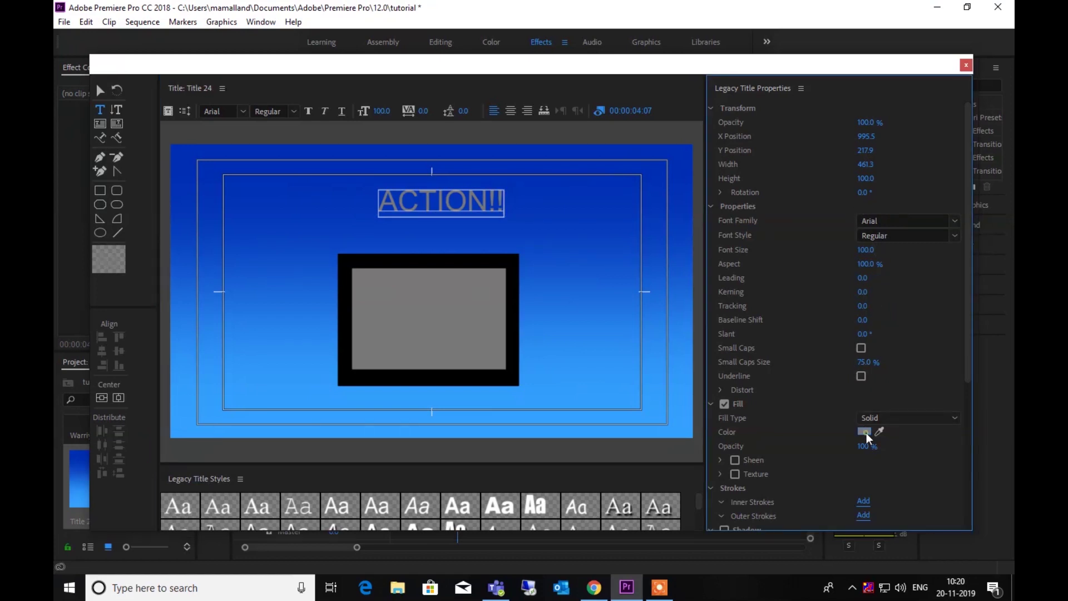
{"action": "mouse_move", "coordinate": [543, 298]}
{"action": "left_mouse_down"}
{"action": "mouse_move", "coordinate": [453, 310]}
{"action": "mouse_move", "coordinate": [387, 398]}
{"action": "left_mouse_up"}
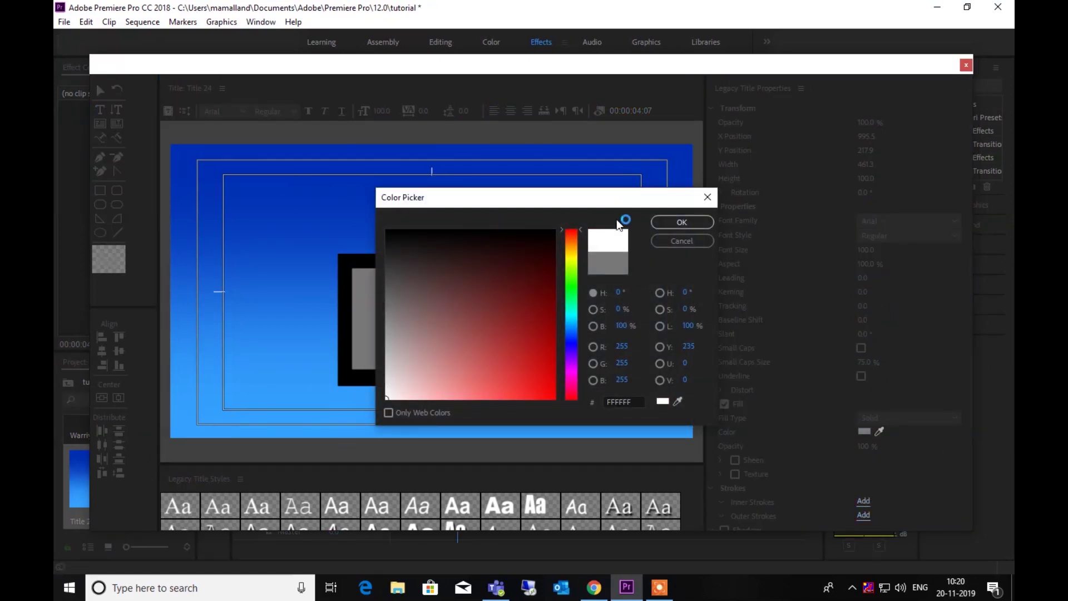
{"action": "left_click", "coordinate": [660, 222]}
Move the ACTION!! text onto the middle of the gray rectangle, at about X 956, Y 635
{"action": "left_click", "coordinate": [102, 91]}
{"action": "left_click_drag", "start_coordinate": [413, 219], "coordinate": [395, 336]}
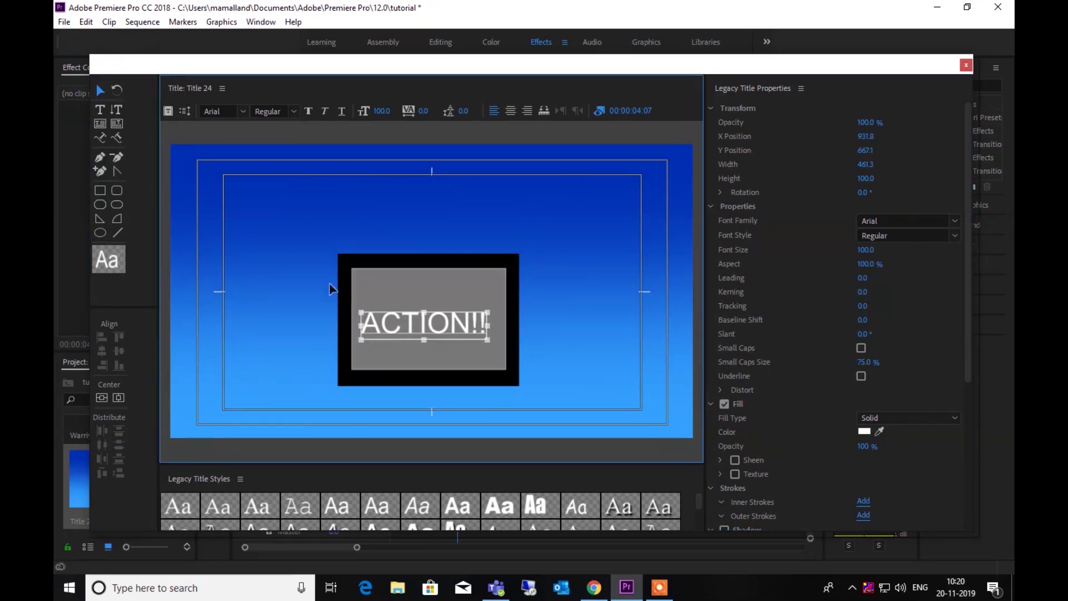
{"action": "left_click", "coordinate": [118, 397]}
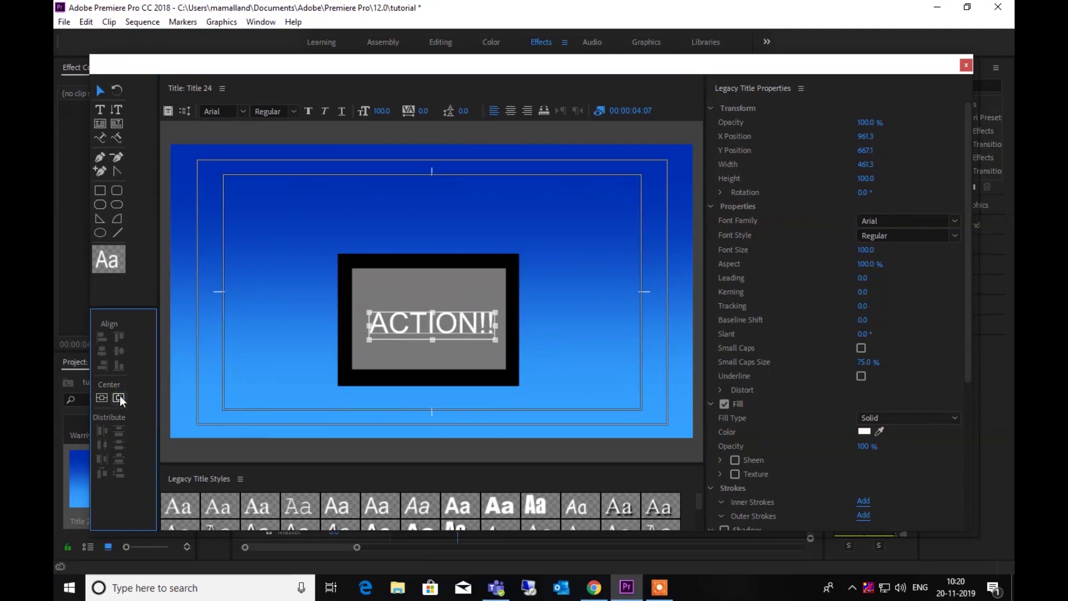
{"action": "left_click_drag", "start_coordinate": [428, 331], "coordinate": [430, 319]}
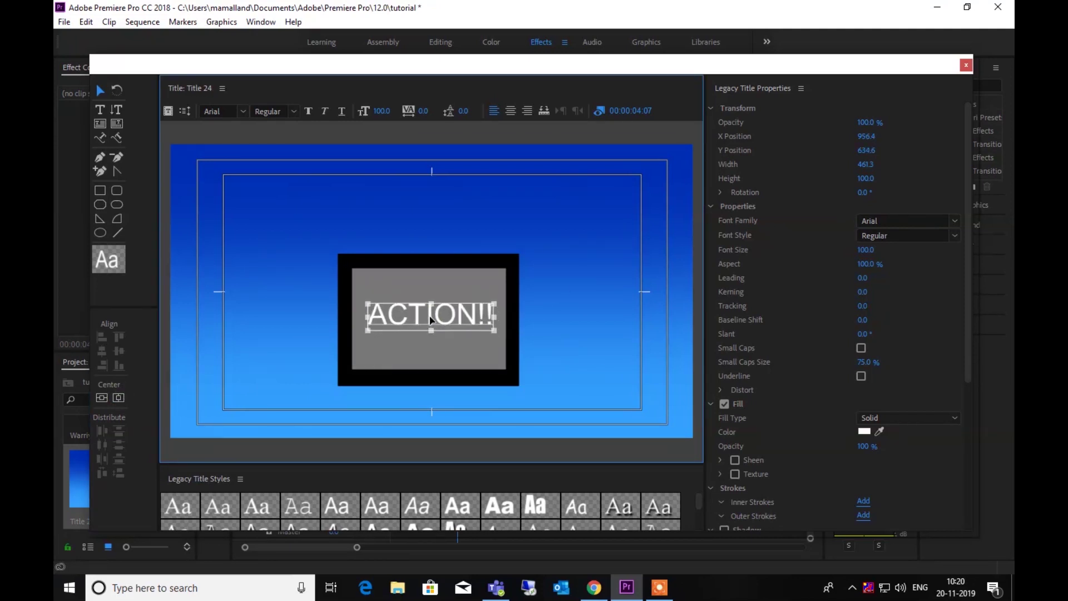
{"action": "left_click", "coordinate": [573, 277]}
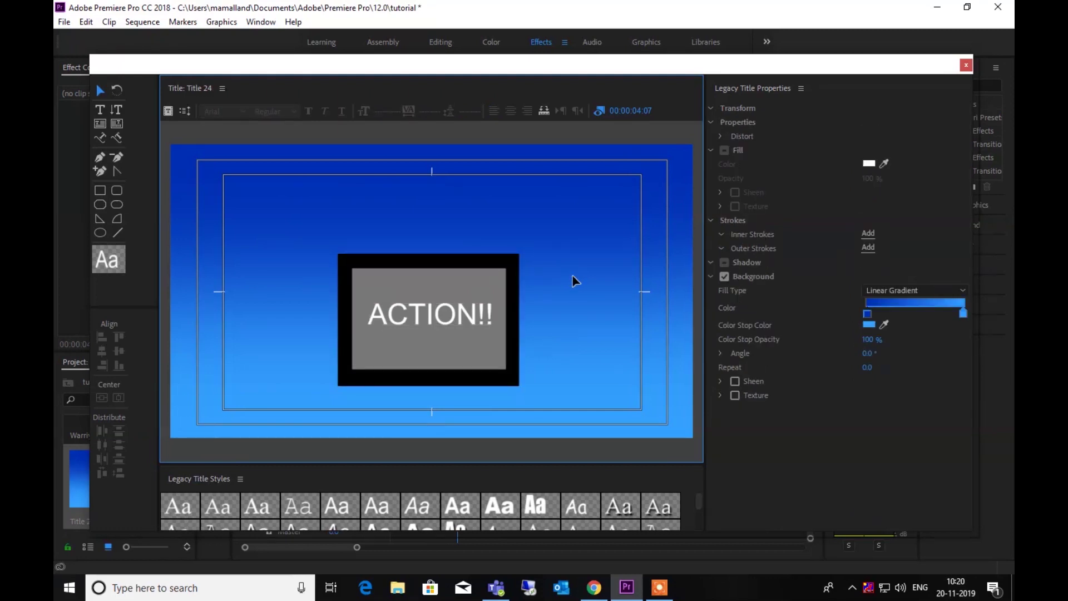
Draw a thin rectangular bar about 661 wide and 67 high directly above the black frame
{"action": "left_click", "coordinate": [100, 190]}
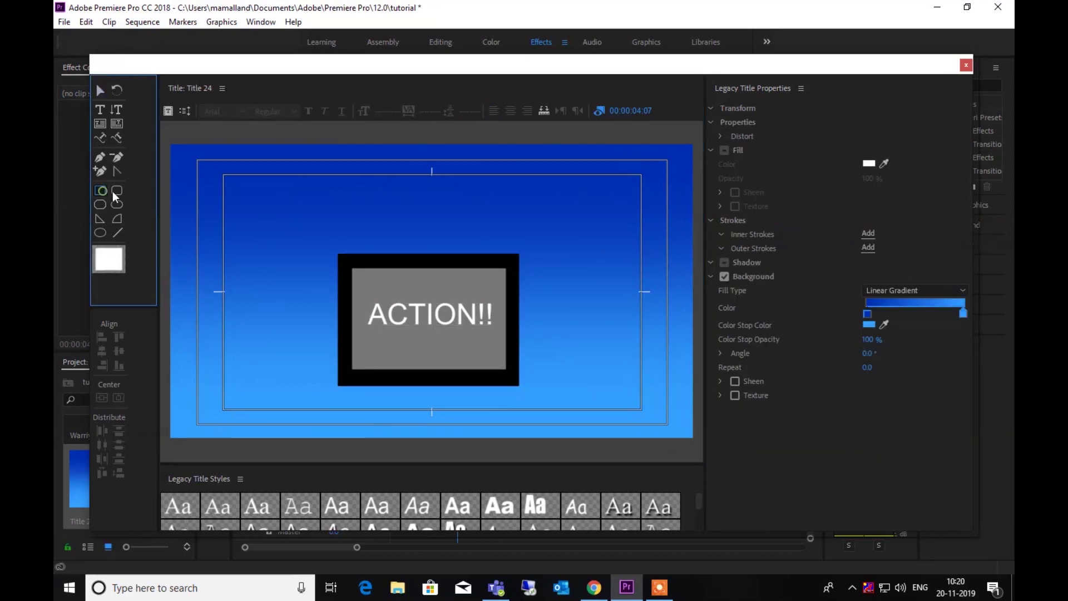
{"action": "left_click_drag", "start_coordinate": [338, 234], "coordinate": [523, 254]}
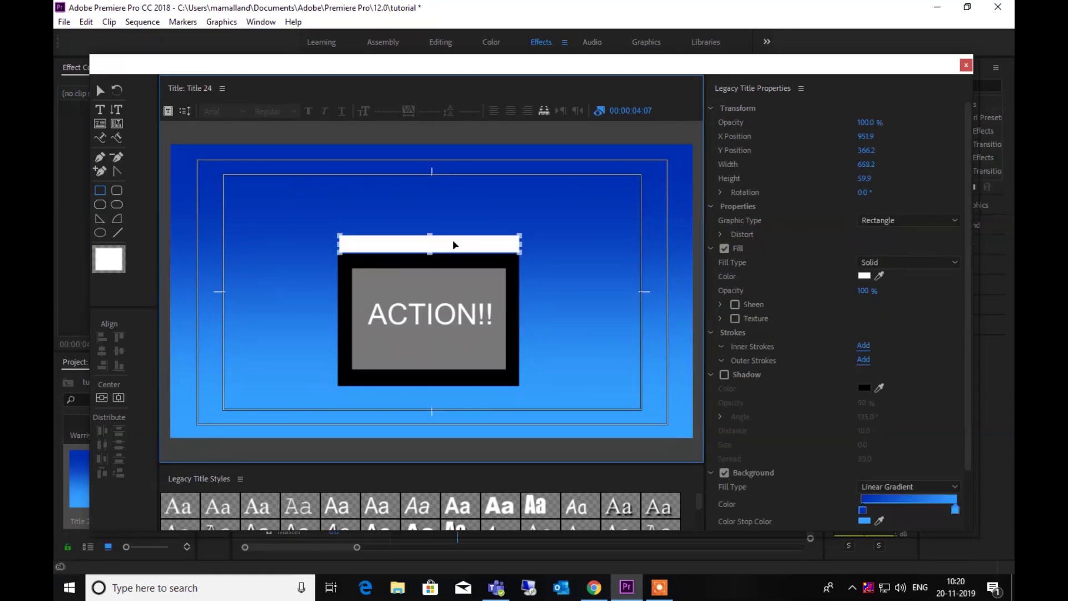
{"action": "left_click_drag", "start_coordinate": [430, 233], "coordinate": [433, 229]}
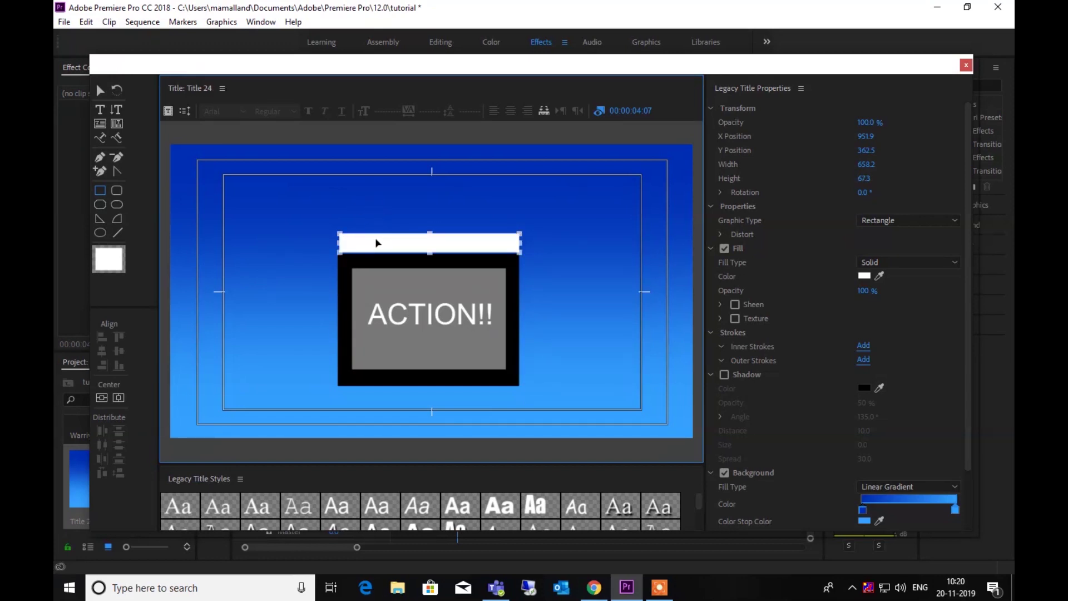
{"action": "left_click_drag", "start_coordinate": [338, 243], "coordinate": [336, 243]}
{"action": "left_click", "coordinate": [500, 198]}
Set the fill color of the thin bar above the frame to black, 000000
{"action": "left_click", "coordinate": [865, 275]}
{"action": "left_click", "coordinate": [422, 382]}
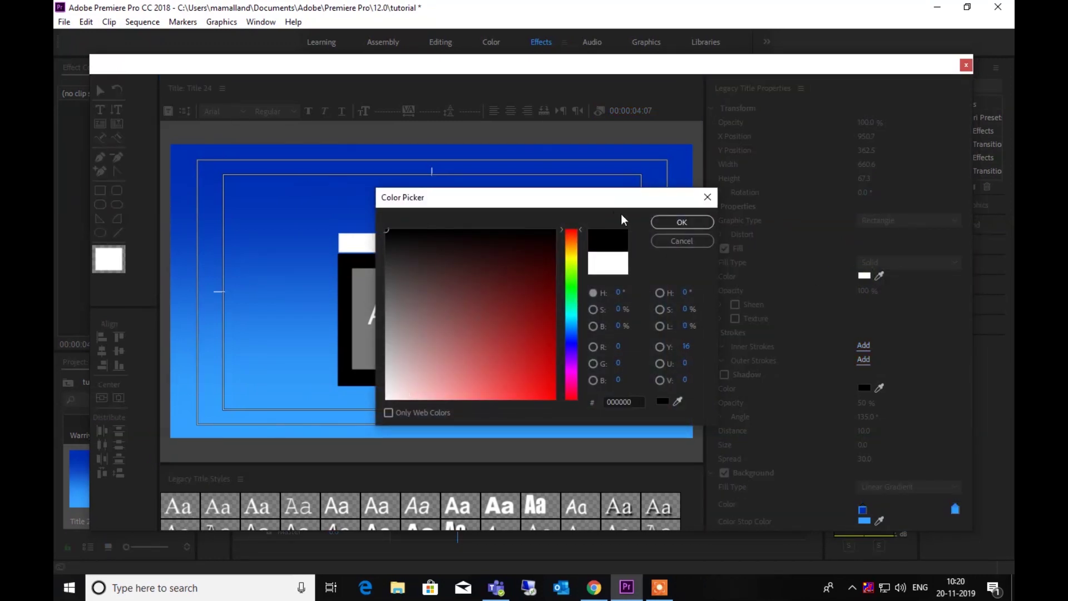
{"action": "left_click", "coordinate": [682, 222]}
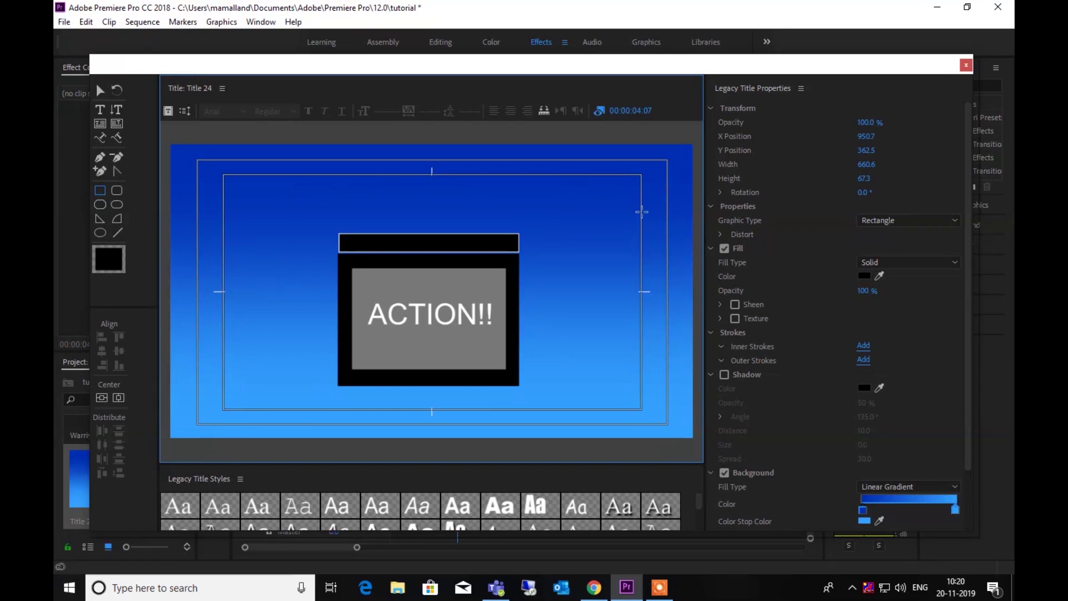
Extend the bar's left edge to a width of 665.5 to match the black frame below it
{"action": "left_click", "coordinate": [101, 90]}
{"action": "left_click", "coordinate": [550, 205]}
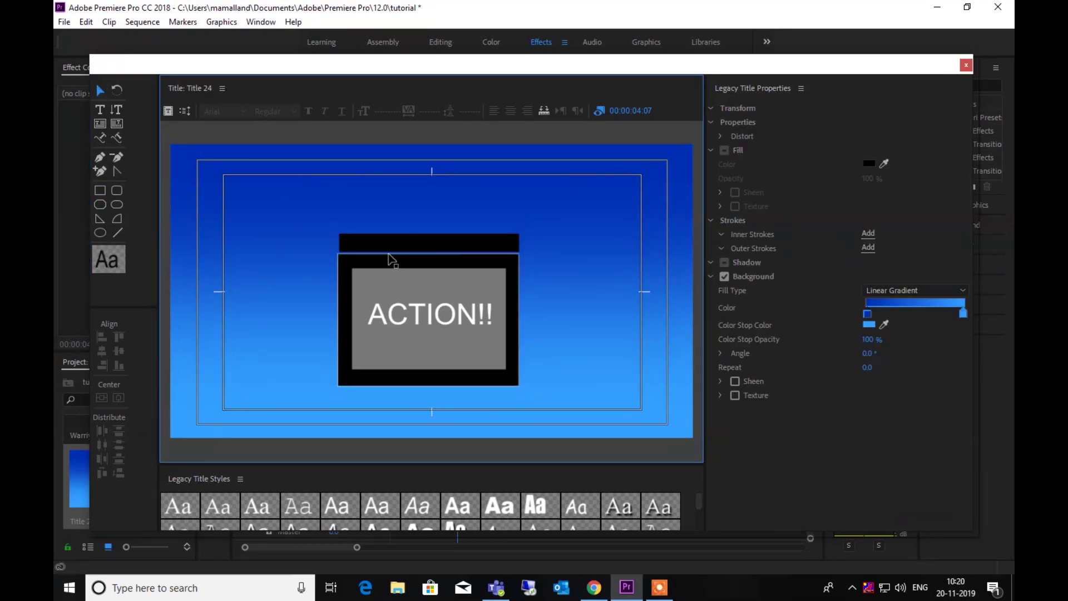
{"action": "left_click", "coordinate": [341, 245]}
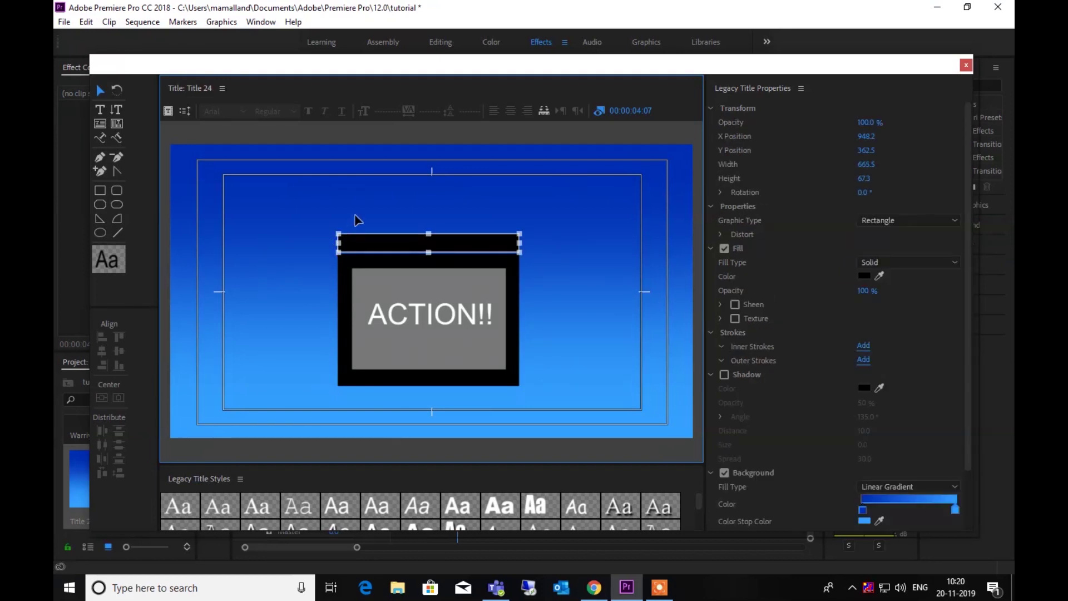
{"action": "left_click", "coordinate": [355, 219]}
Nudge the black bar down in small increments to narrow the gap between it and the frame
{"action": "left_click", "coordinate": [395, 241]}
{"action": "key", "text": "Down"}
{"action": "key", "text": "Down"}
{"action": "left_click", "coordinate": [469, 221]}
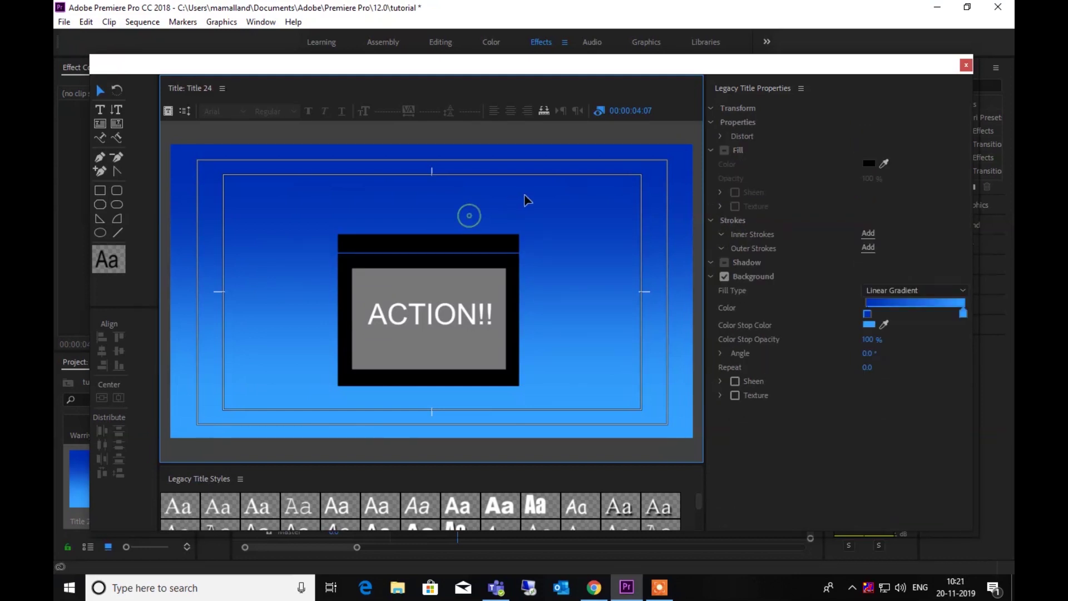
{"action": "left_click", "coordinate": [454, 244]}
{"action": "key", "text": "Down"}
{"action": "left_click", "coordinate": [487, 206]}
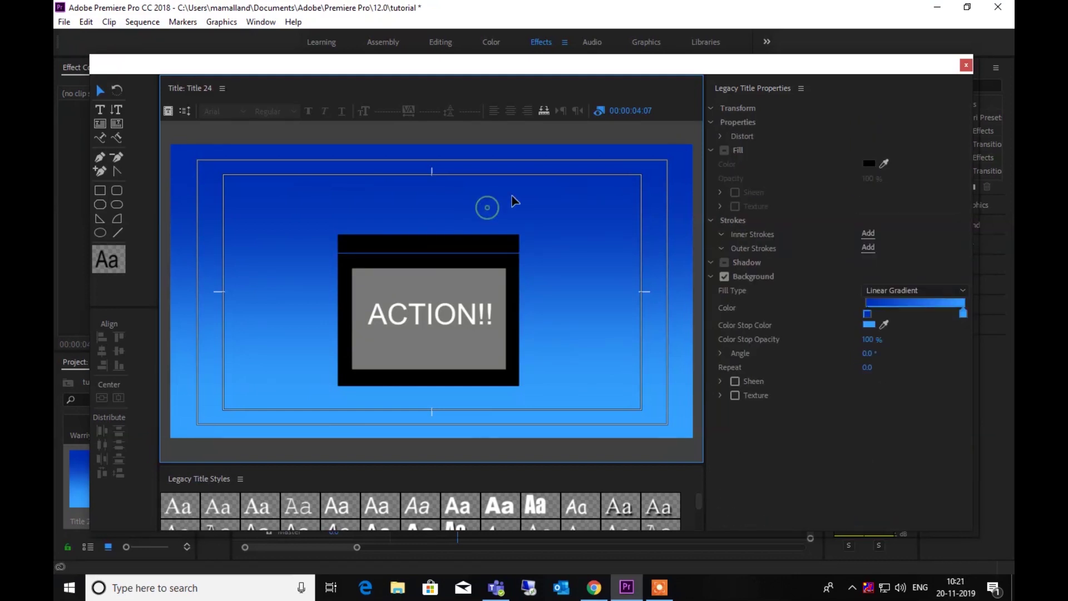
{"action": "left_click", "coordinate": [446, 241]}
{"action": "key", "text": "Down"}
{"action": "left_click", "coordinate": [455, 225]}
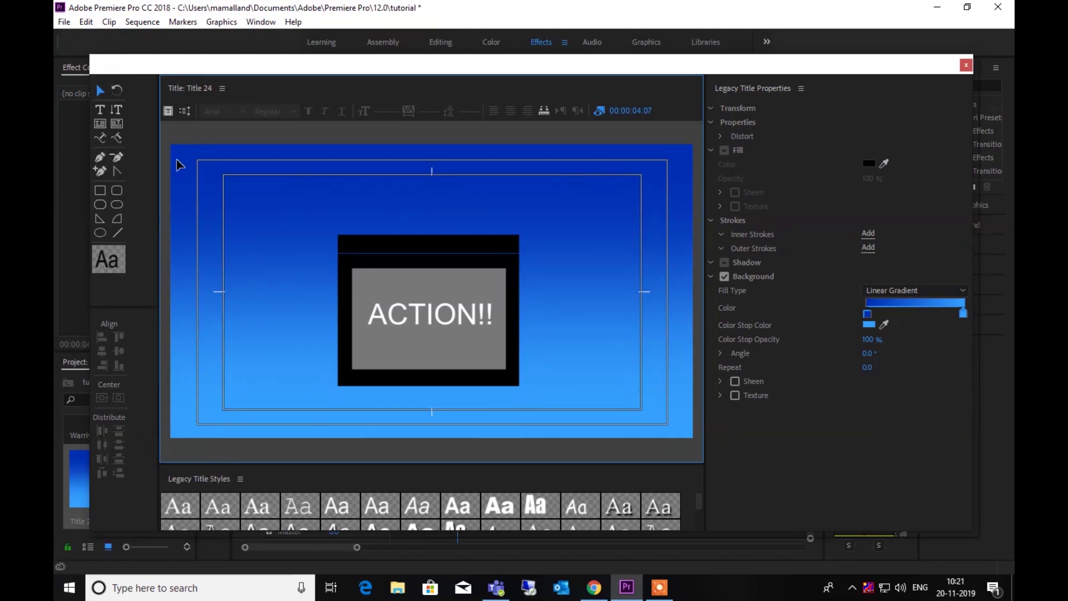
Draw a closed slanted four-point stripe about 155 wide and 71 high near the black bar's left end with the Pen tool
{"action": "left_click", "coordinate": [97, 157]}
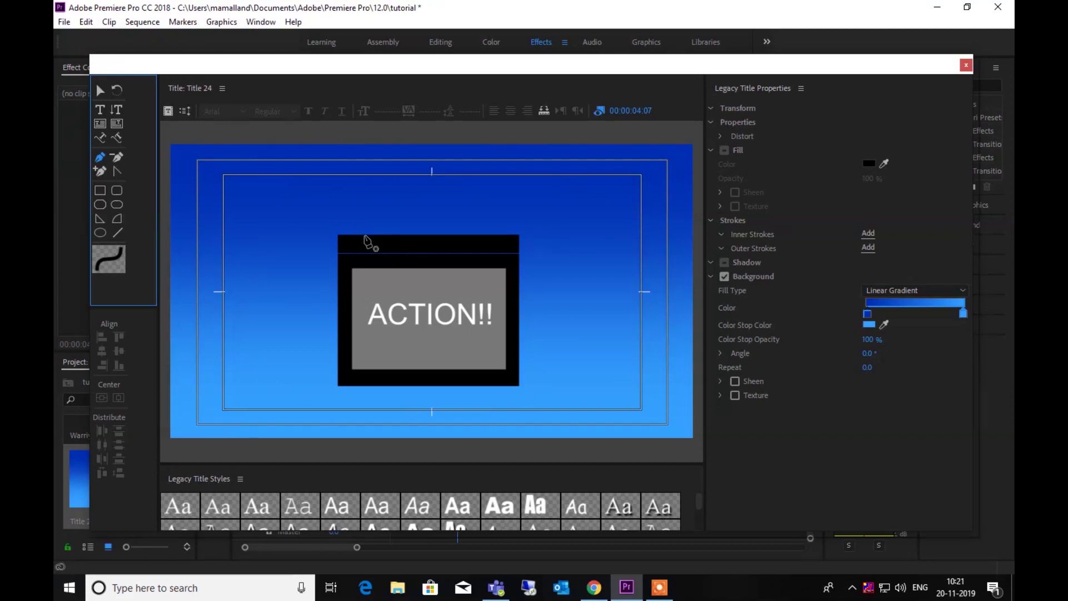
{"action": "left_click", "coordinate": [362, 236]}
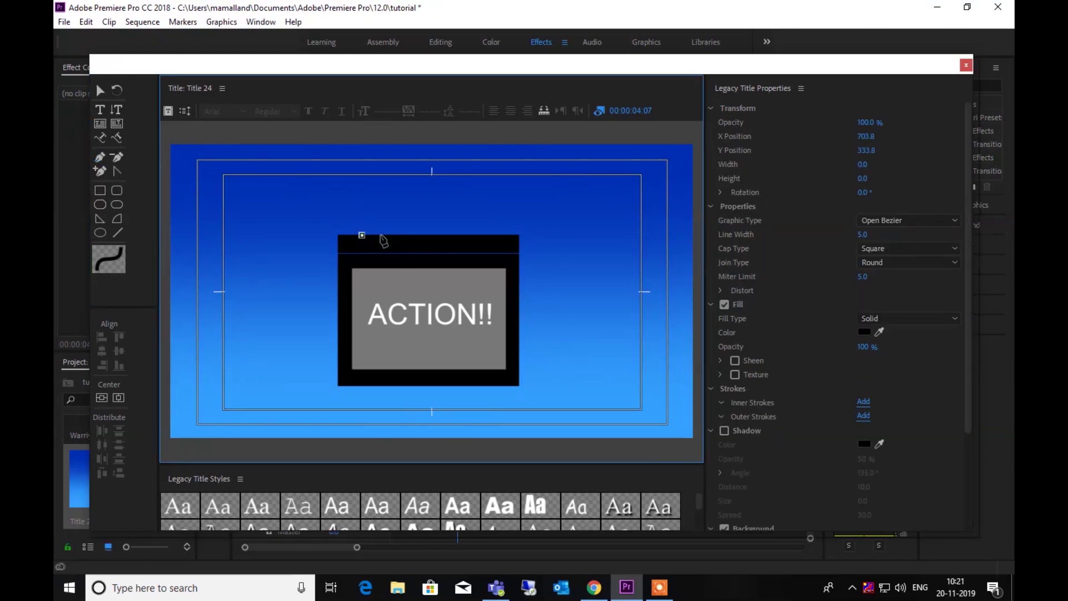
{"action": "left_click", "coordinate": [387, 236]}
{"action": "left_click", "coordinate": [374, 253]}
{"action": "left_click", "coordinate": [351, 254]}
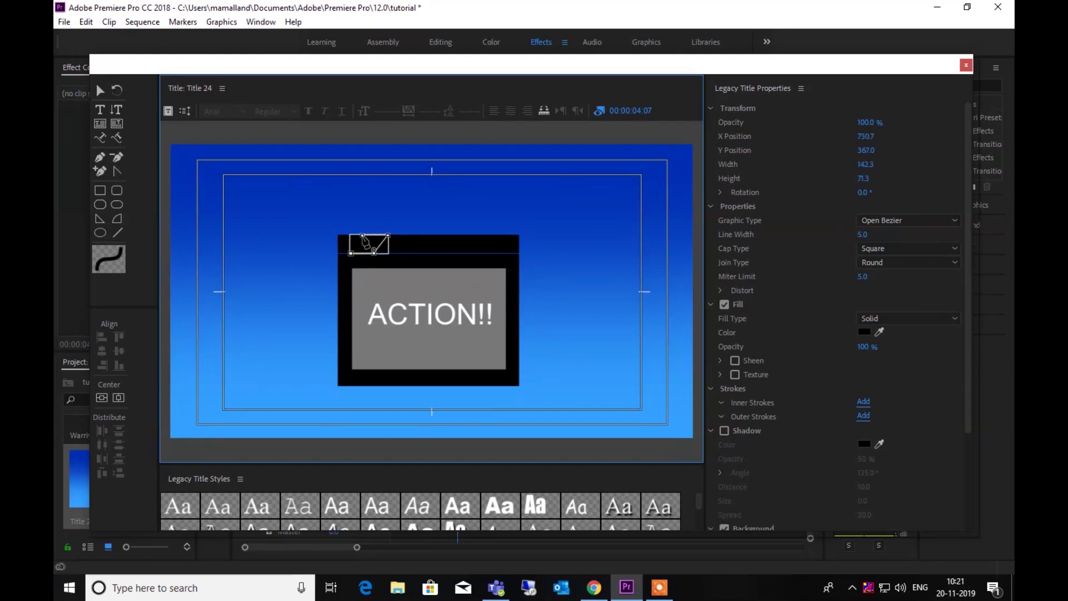
{"action": "left_click", "coordinate": [362, 236]}
{"action": "left_click_drag", "start_coordinate": [350, 253], "coordinate": [347, 253]}
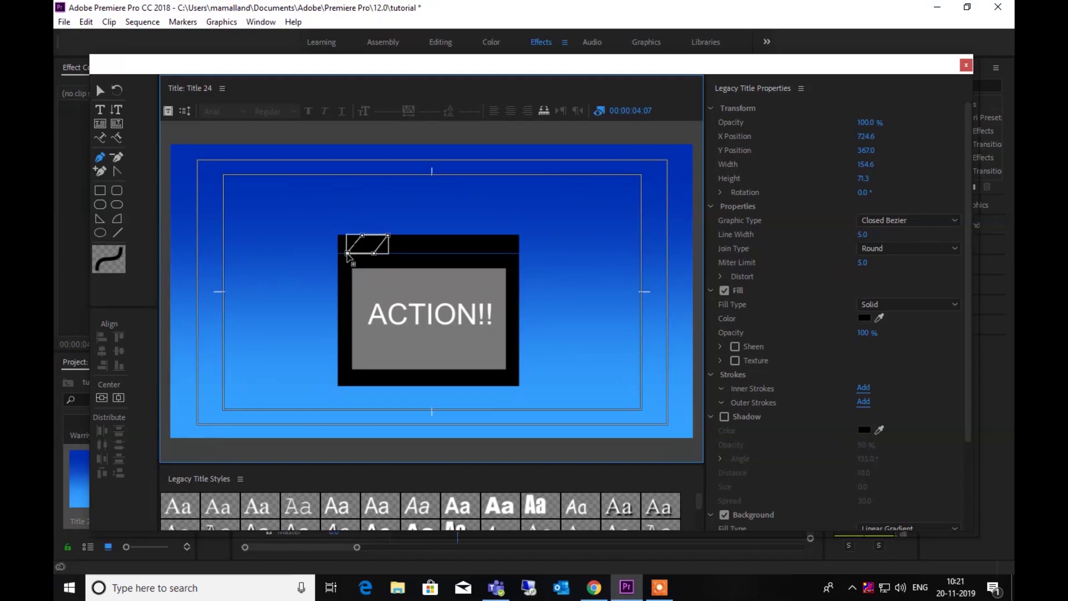
Set the stripe's graphic type to Filled Bezier and its fill color to white
{"action": "left_click", "coordinate": [867, 219]}
{"action": "left_click", "coordinate": [890, 382]}
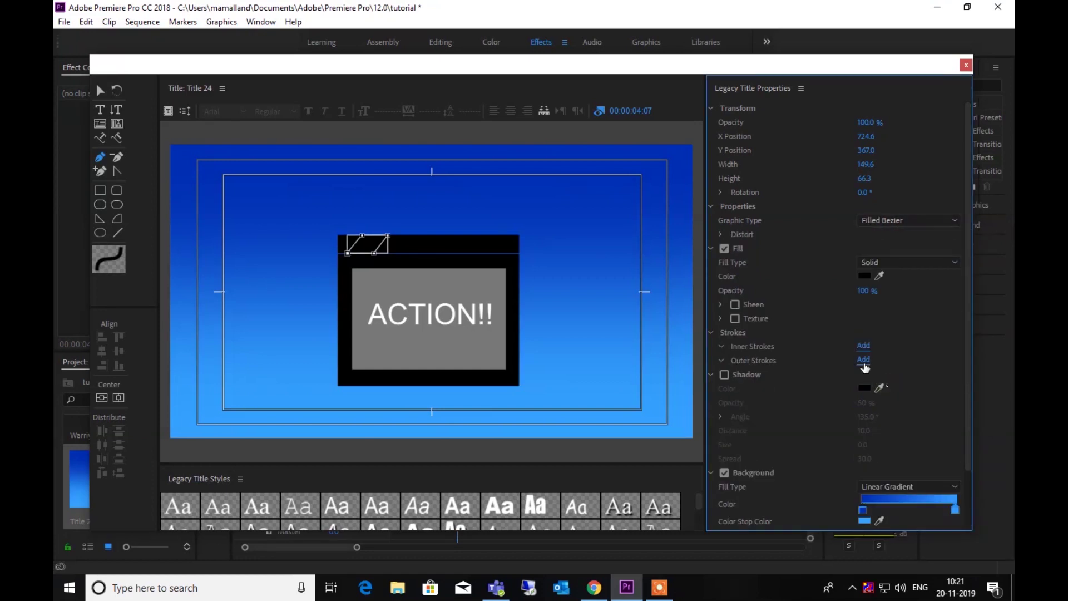
{"action": "left_click", "coordinate": [864, 275]}
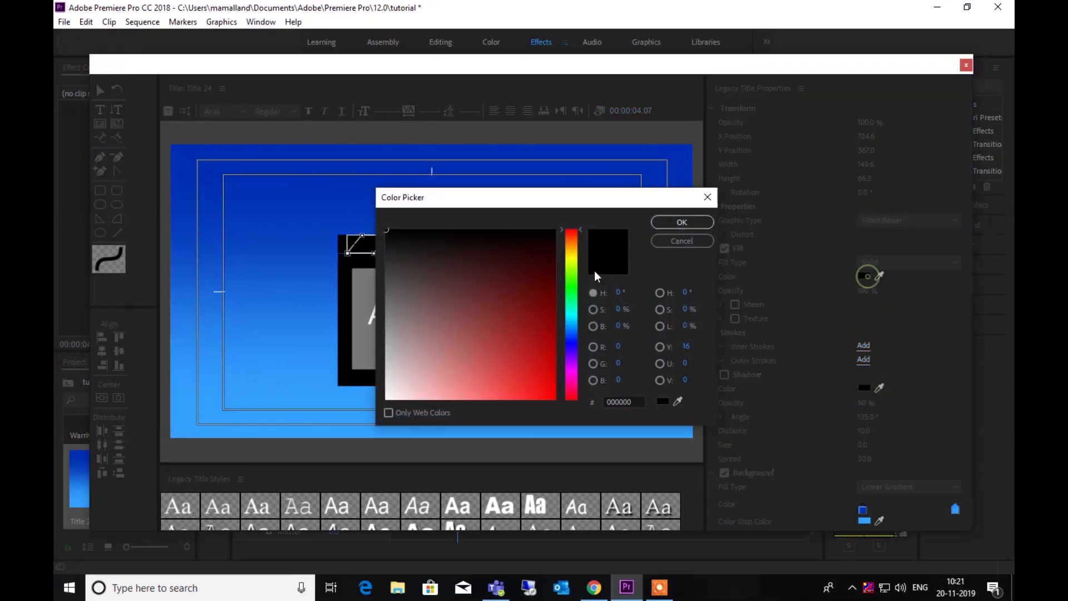
{"action": "left_click", "coordinate": [682, 222]}
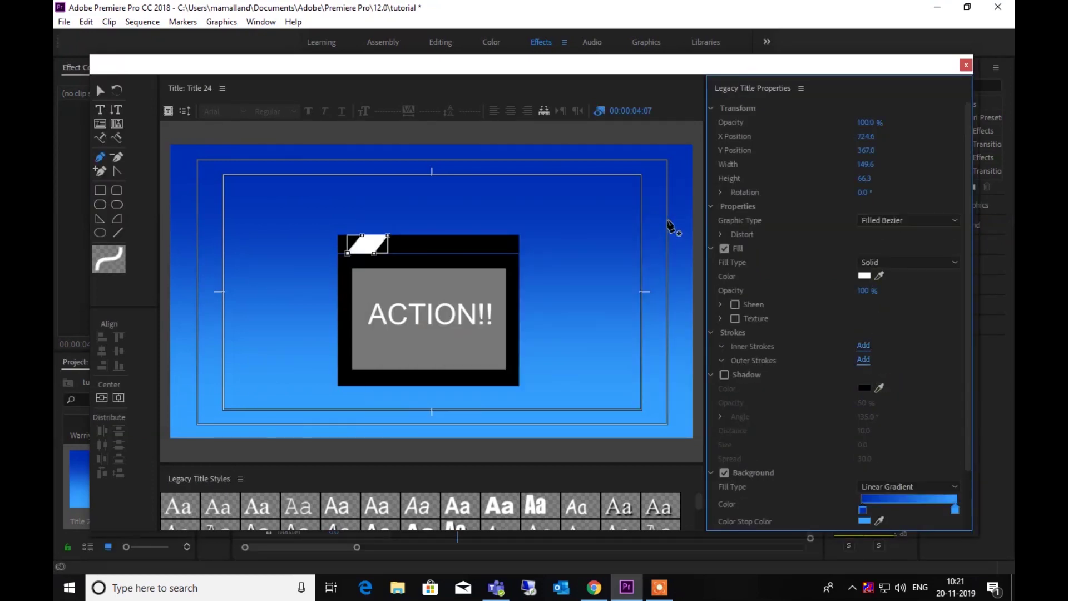
Move the white stripe slightly right along the bar, to an X position of about 742
{"action": "left_click", "coordinate": [102, 90]}
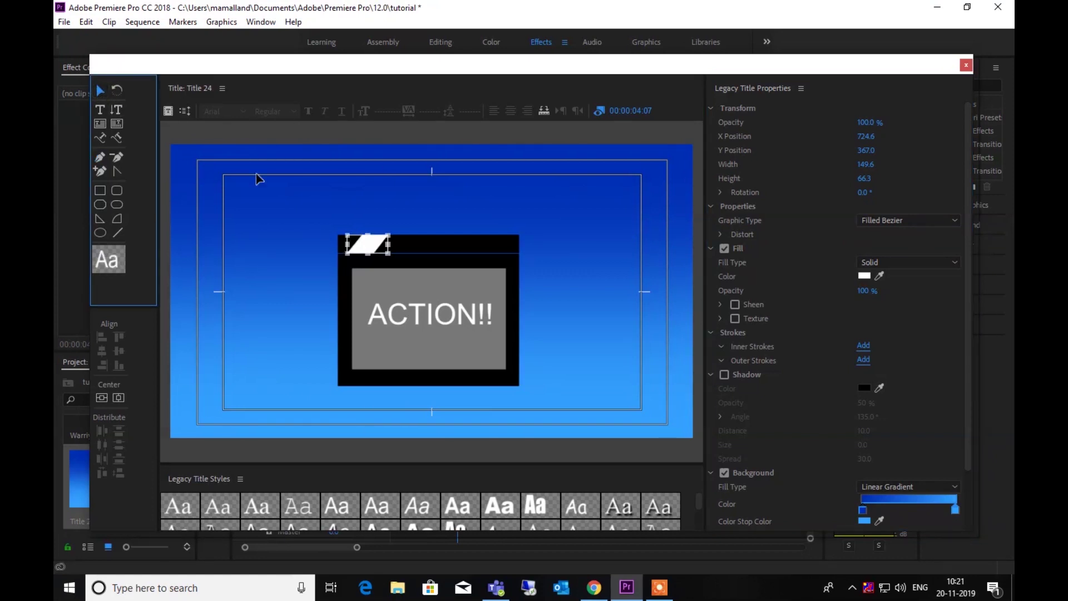
{"action": "left_click", "coordinate": [394, 187]}
{"action": "left_click", "coordinate": [356, 243]}
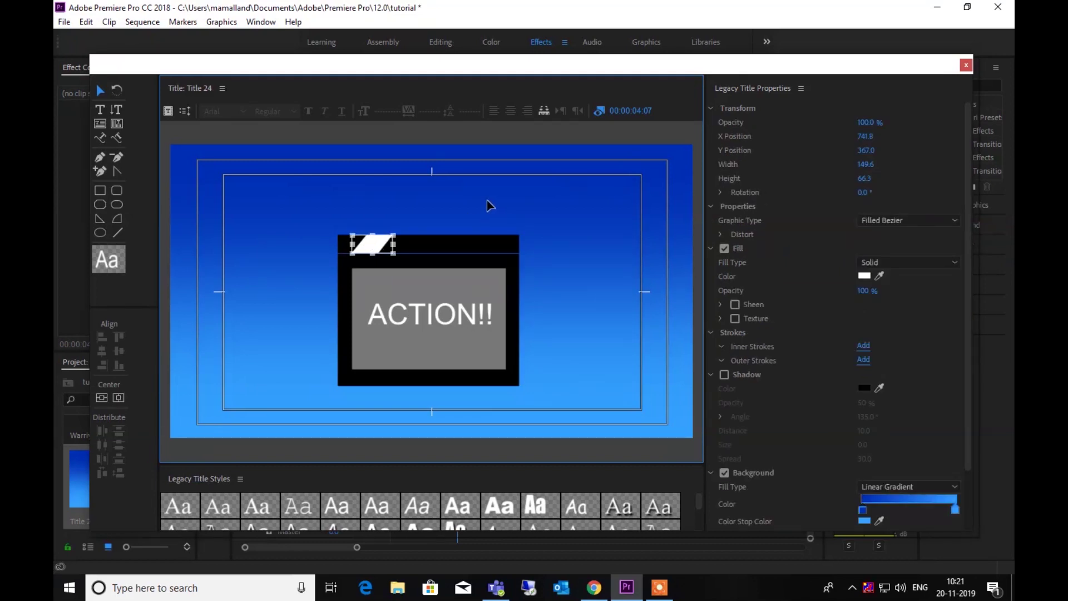
{"action": "left_click", "coordinate": [420, 177]}
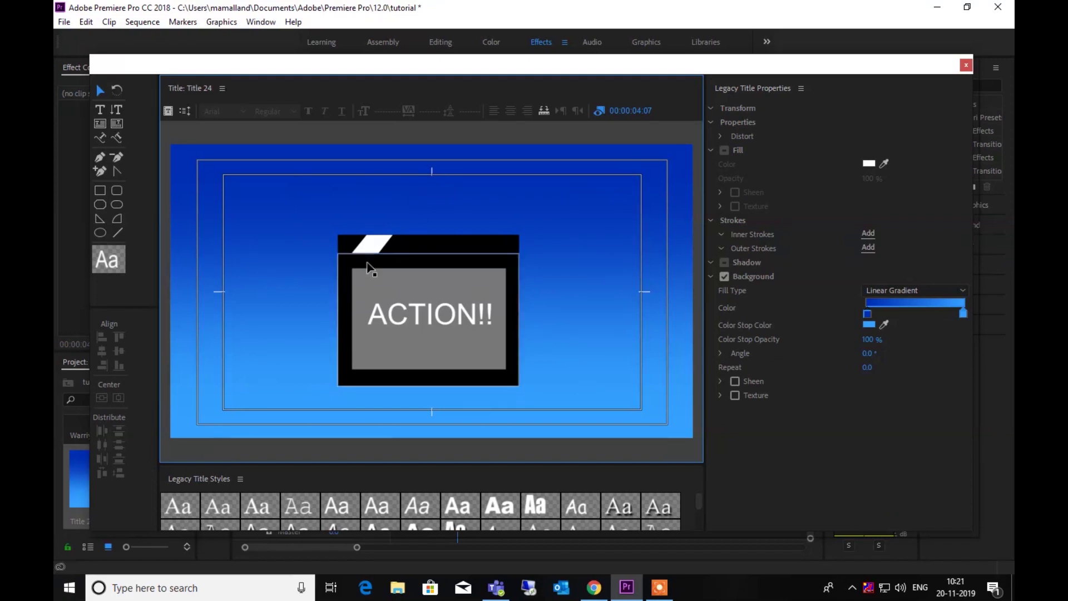
Duplicate the white stripe and place the copy to its right on the bar, at an X position of about 906
{"action": "right_click", "coordinate": [375, 248]}
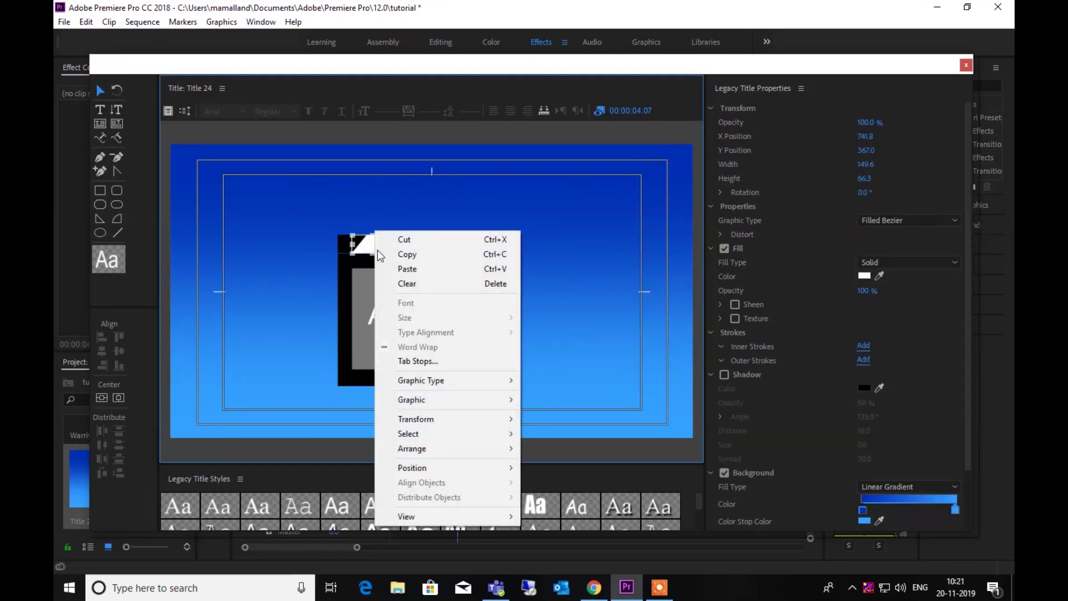
{"action": "left_click", "coordinate": [406, 254]}
{"action": "right_click", "coordinate": [375, 248]}
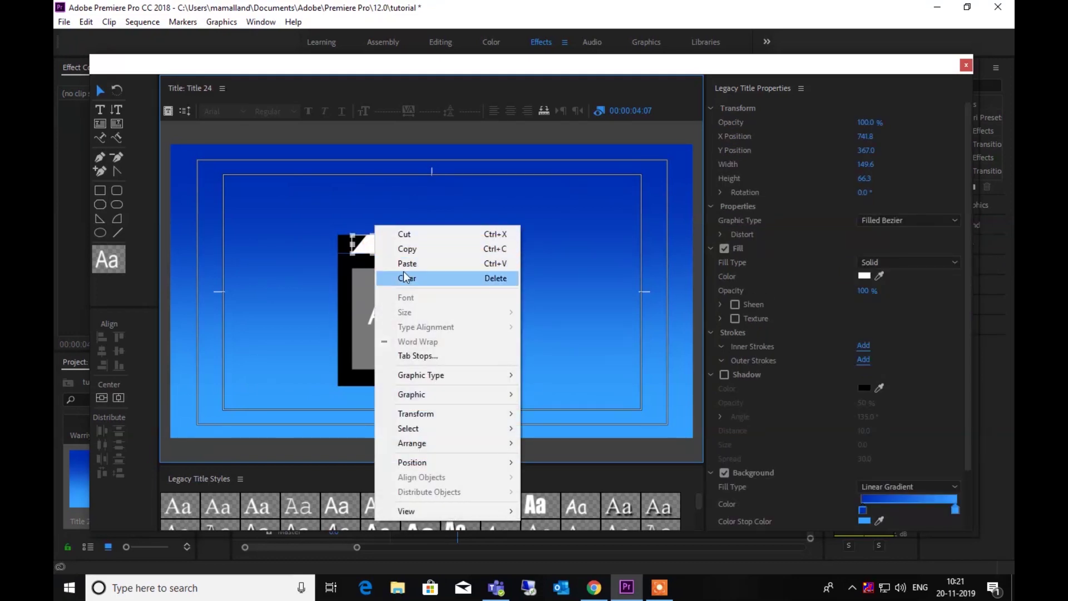
{"action": "left_click", "coordinate": [408, 264]}
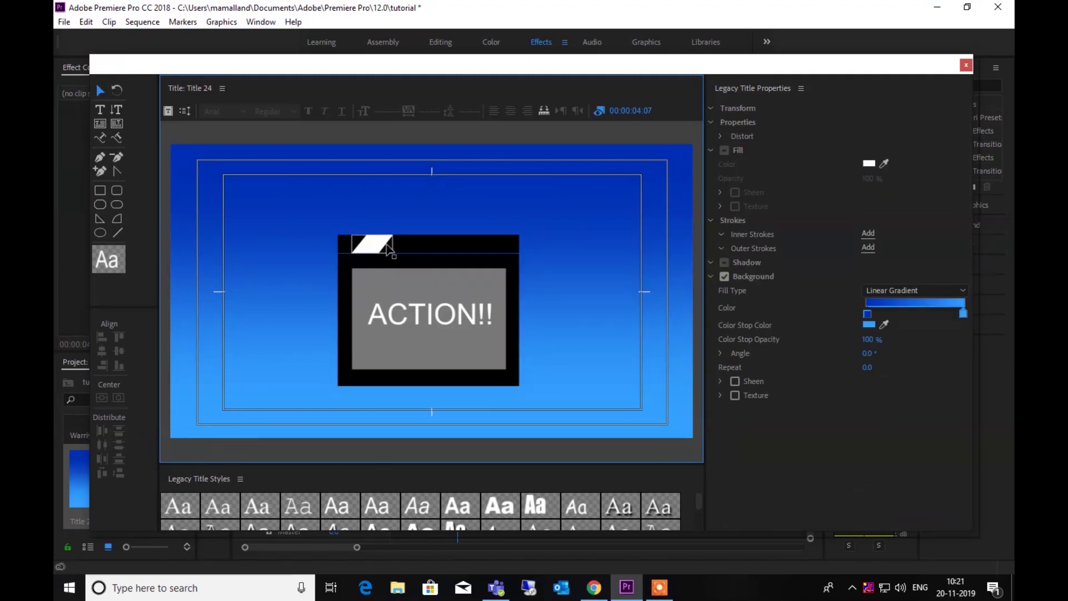
{"action": "left_click_drag", "start_coordinate": [389, 245], "coordinate": [420, 243]}
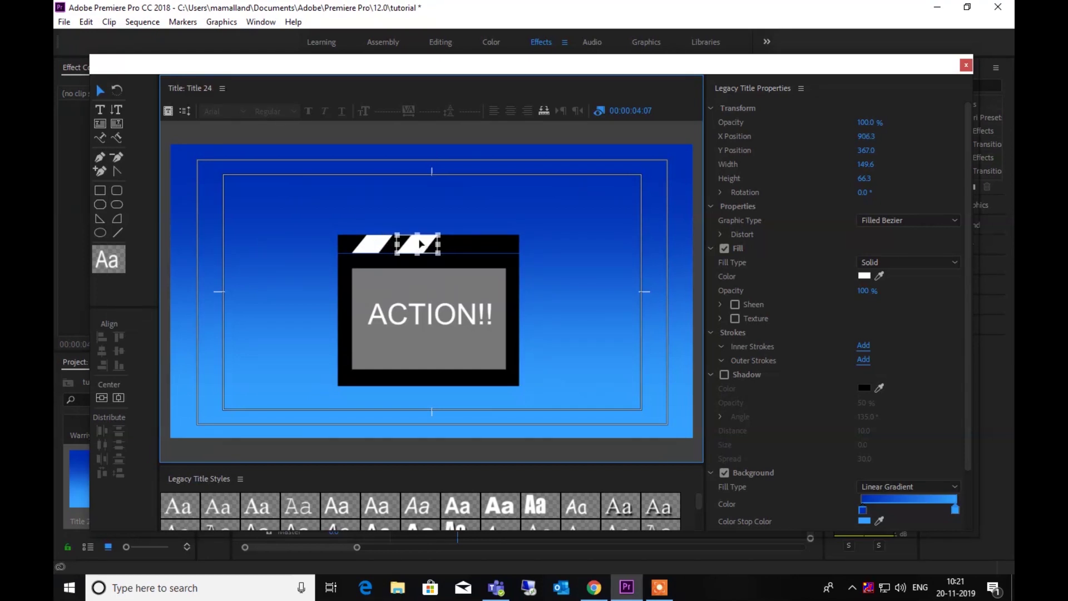
Add a third copy of the white stripe to the right of the second, at an X position of about 1073
{"action": "left_click", "coordinate": [448, 207]}
{"action": "left_click", "coordinate": [421, 245]}
{"action": "right_click", "coordinate": [429, 223]}
{"action": "left_click", "coordinate": [456, 246]}
{"action": "left_click", "coordinate": [461, 260]}
{"action": "mouse_move", "coordinate": [442, 246]}
{"action": "left_mouse_down"}
{"action": "mouse_move", "coordinate": [403, 248]}
{"action": "mouse_move", "coordinate": [461, 249]}
{"action": "left_mouse_up"}
{"action": "key", "text": "ctrl+v"}
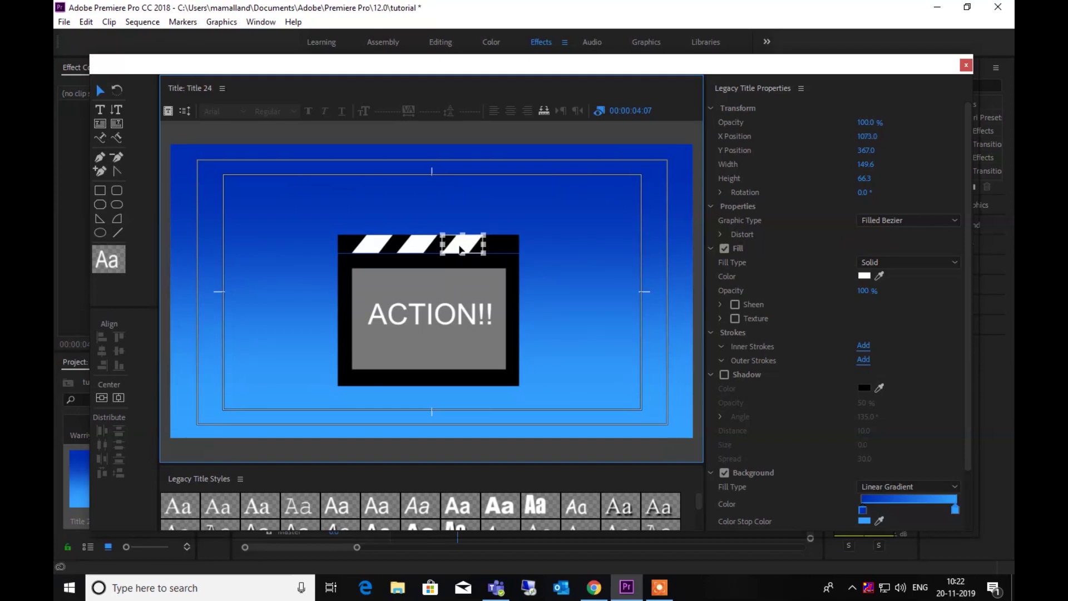
Add a fourth copy of the white stripe near the bar's right end, at an X position of about 1188
{"action": "left_click", "coordinate": [411, 210]}
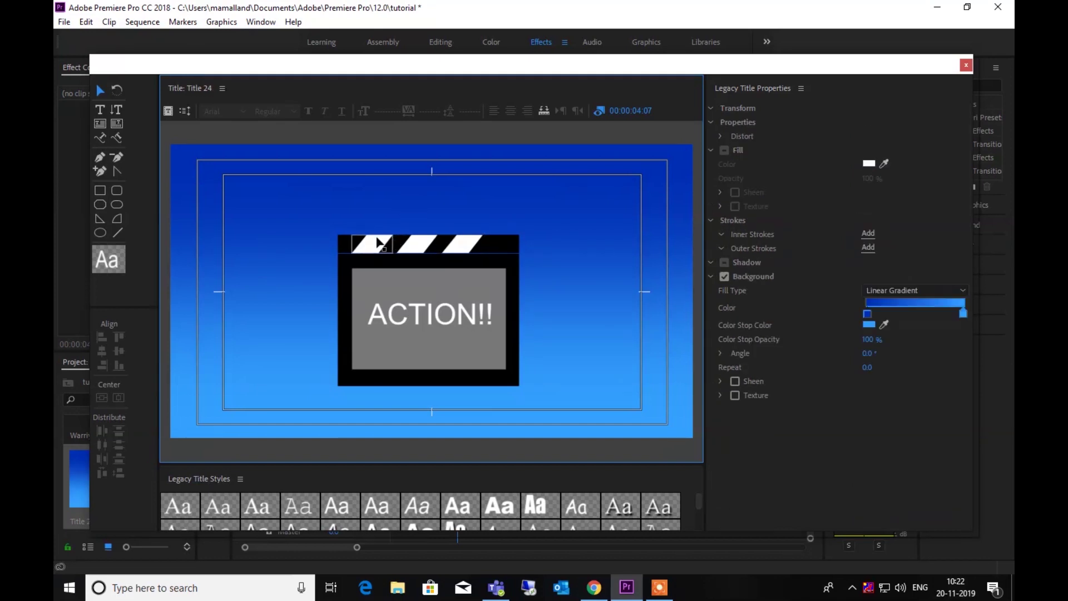
{"action": "right_click", "coordinate": [396, 174]}
{"action": "left_click", "coordinate": [428, 214]}
{"action": "left_click_drag", "start_coordinate": [372, 245], "coordinate": [491, 252]}
{"action": "key", "text": "ctrl+v"}
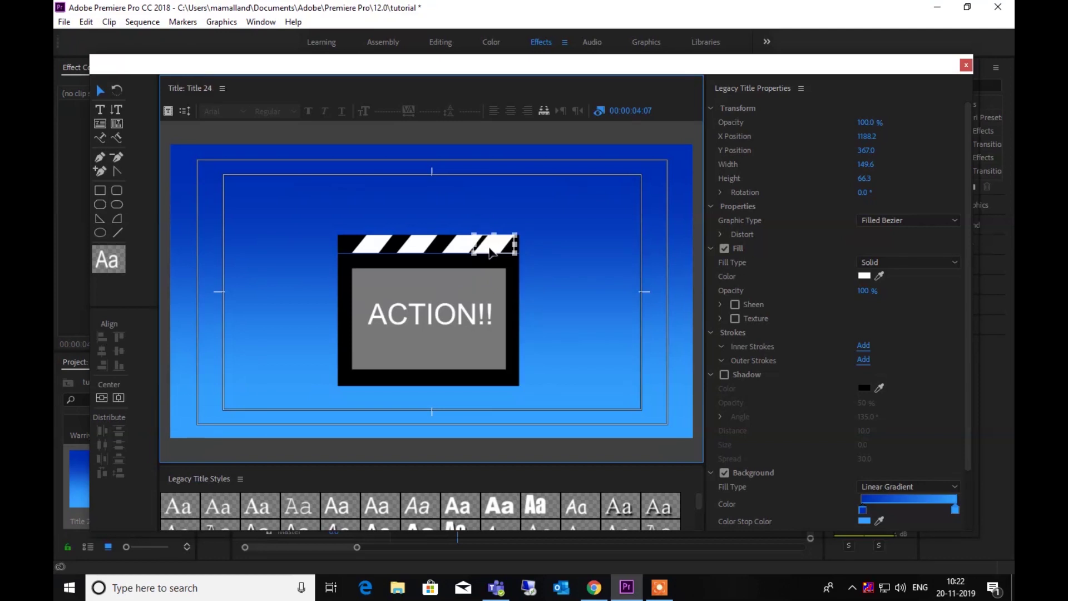
{"action": "left_click", "coordinate": [545, 211]}
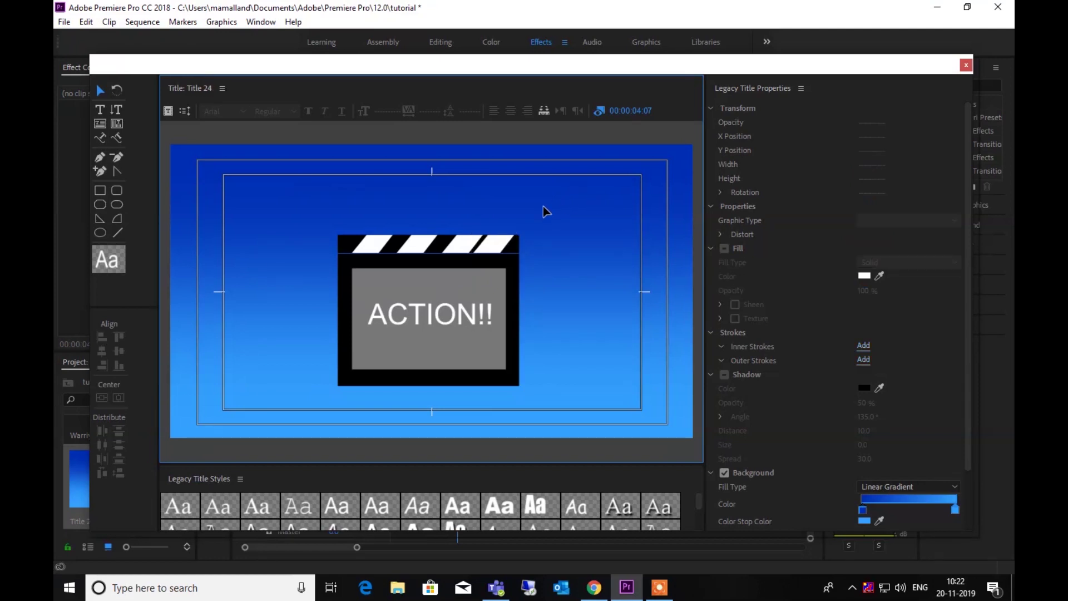
Shift the two middle stripes left to space all four evenly, with the second at an X position of about 891
{"action": "left_click", "coordinate": [454, 250]}
{"action": "left_click_drag", "start_coordinate": [453, 249], "coordinate": [403, 246]}
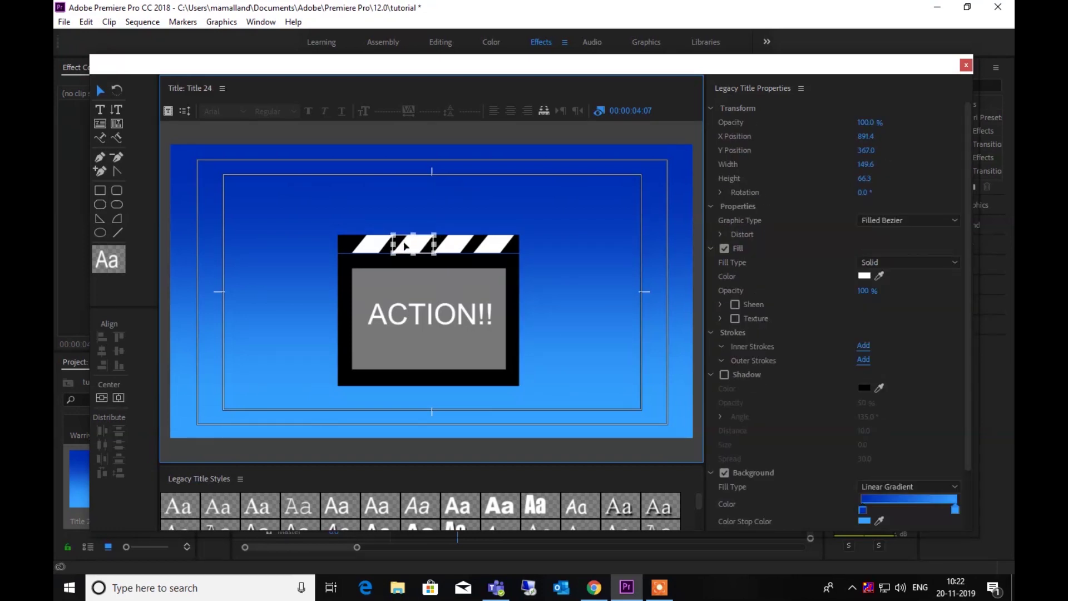
{"action": "left_click", "coordinate": [438, 212]}
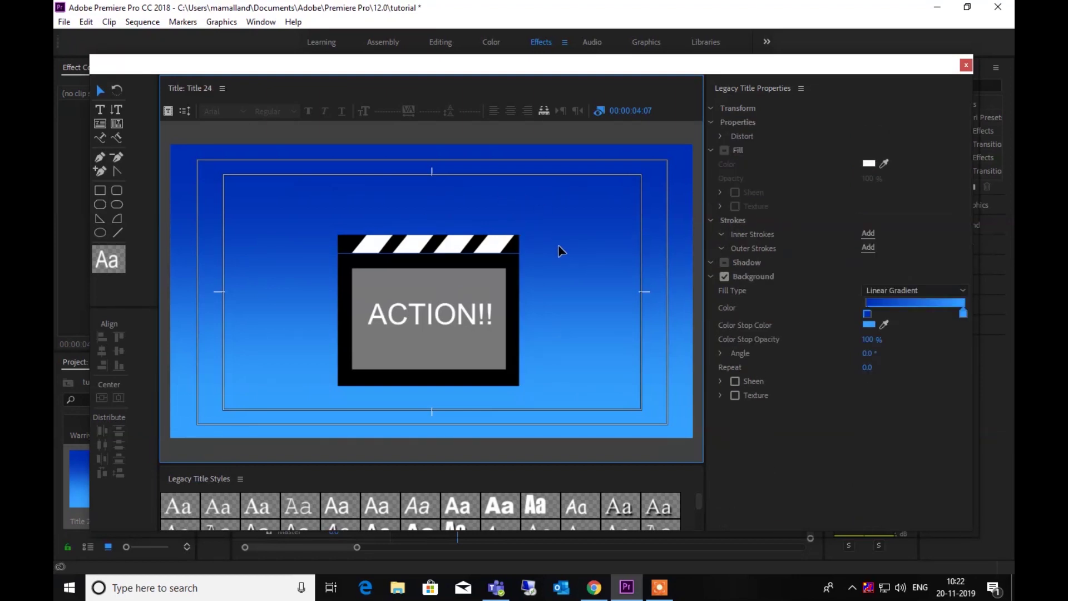
Add an outer stroke to the black bar and its four white stripes together
{"action": "mouse_move", "coordinate": [544, 241]}
{"action": "left_mouse_down"}
{"action": "mouse_move", "coordinate": [460, 220]}
{"action": "mouse_move", "coordinate": [328, 215]}
{"action": "left_mouse_up"}
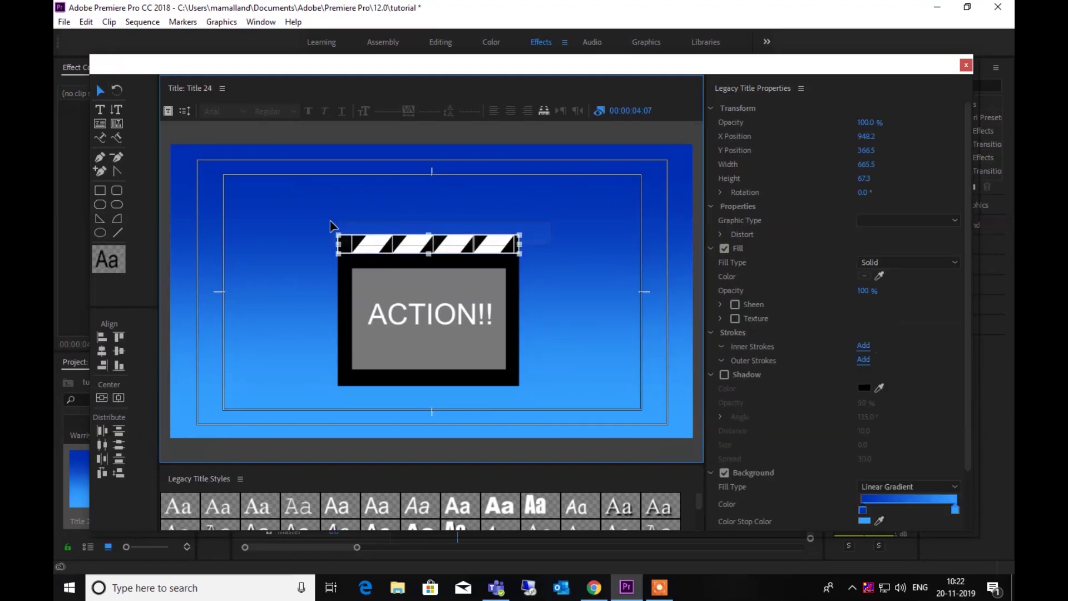
{"action": "left_click", "coordinate": [863, 360]}
{"action": "left_click", "coordinate": [644, 322]}
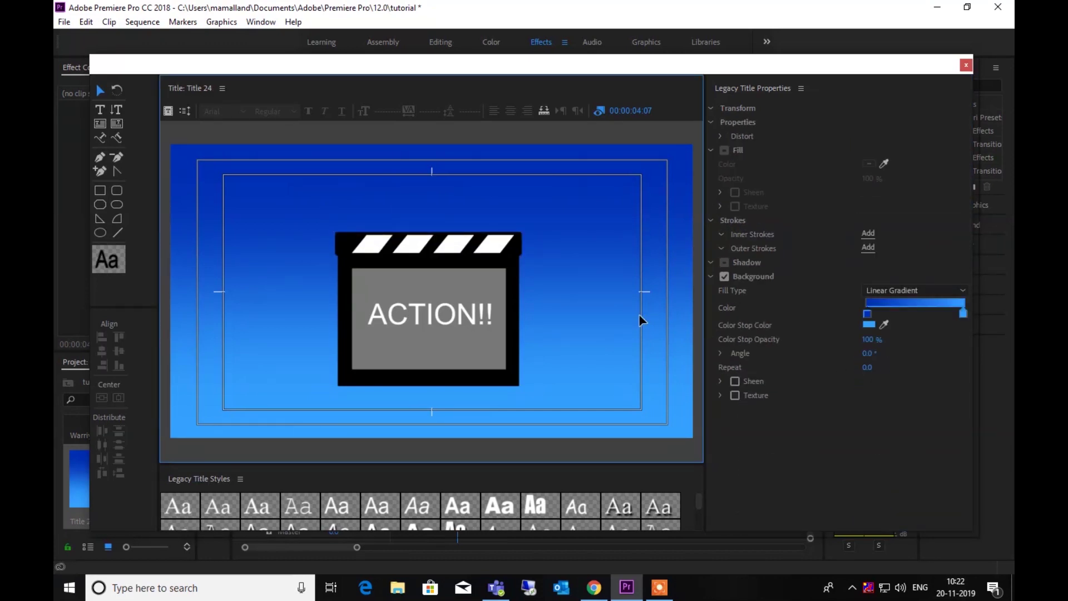
Add an outer stroke to the black frame, the gray panel and the ACTION!! text together
{"action": "left_click_drag", "start_coordinate": [402, 319], "coordinate": [322, 283]}
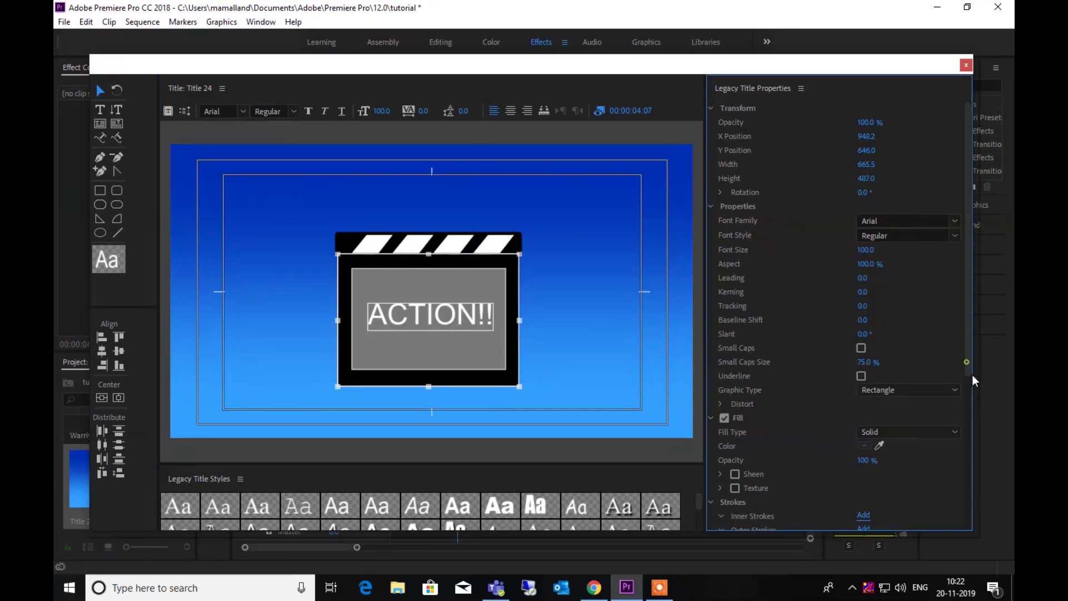
{"action": "left_click_drag", "start_coordinate": [971, 368], "coordinate": [972, 393]}
{"action": "left_click", "coordinate": [863, 480]}
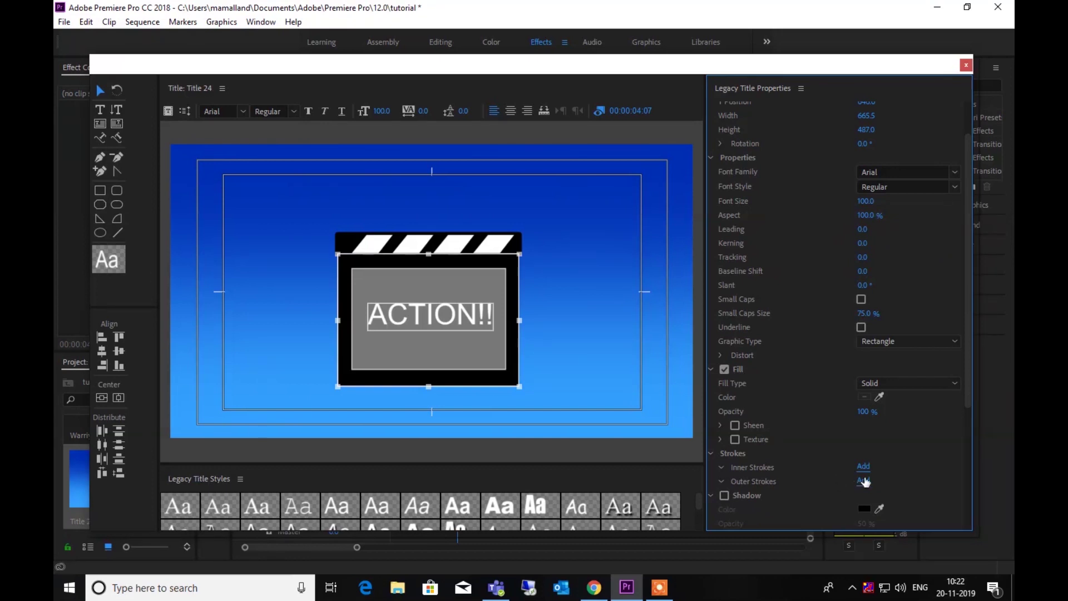
{"action": "left_click", "coordinate": [561, 310]}
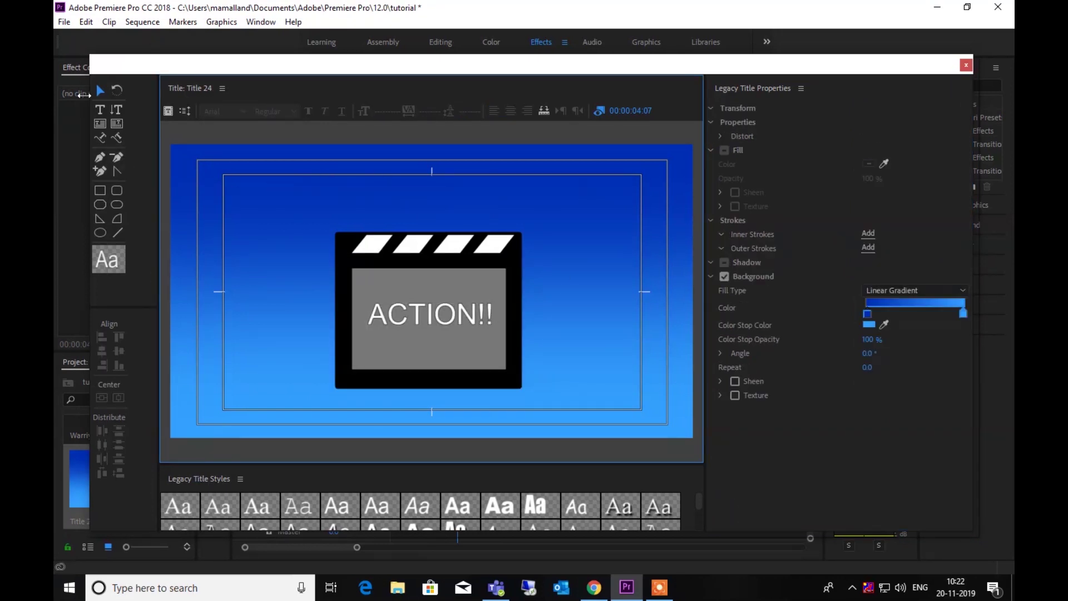
Create a new title based on the current one and delete the black frame, gray panel and ACTION!! text from it
{"action": "left_click", "coordinate": [169, 110]}
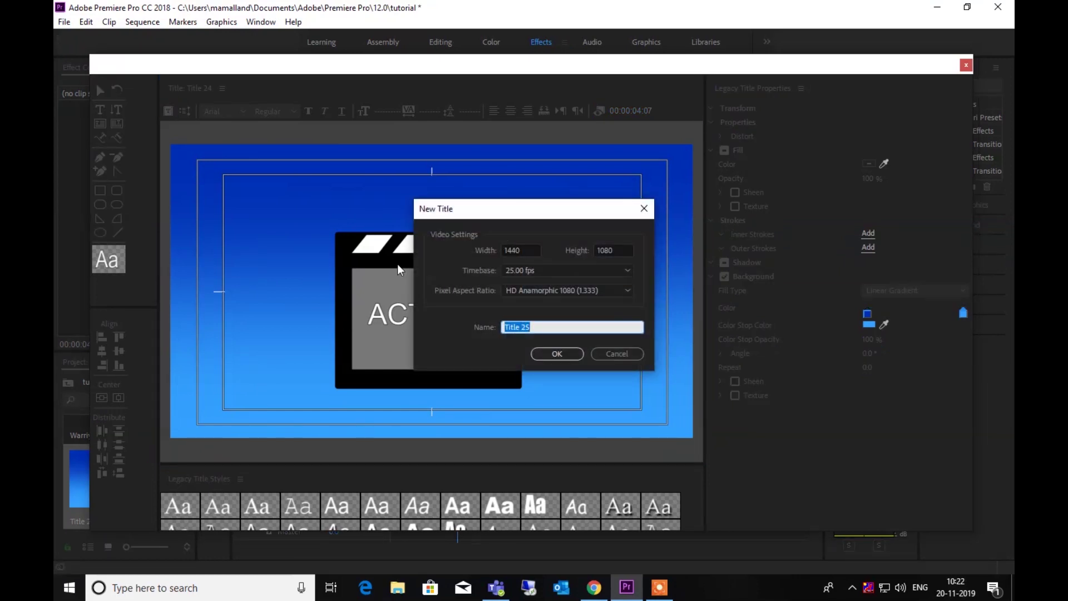
{"action": "left_click", "coordinate": [544, 350]}
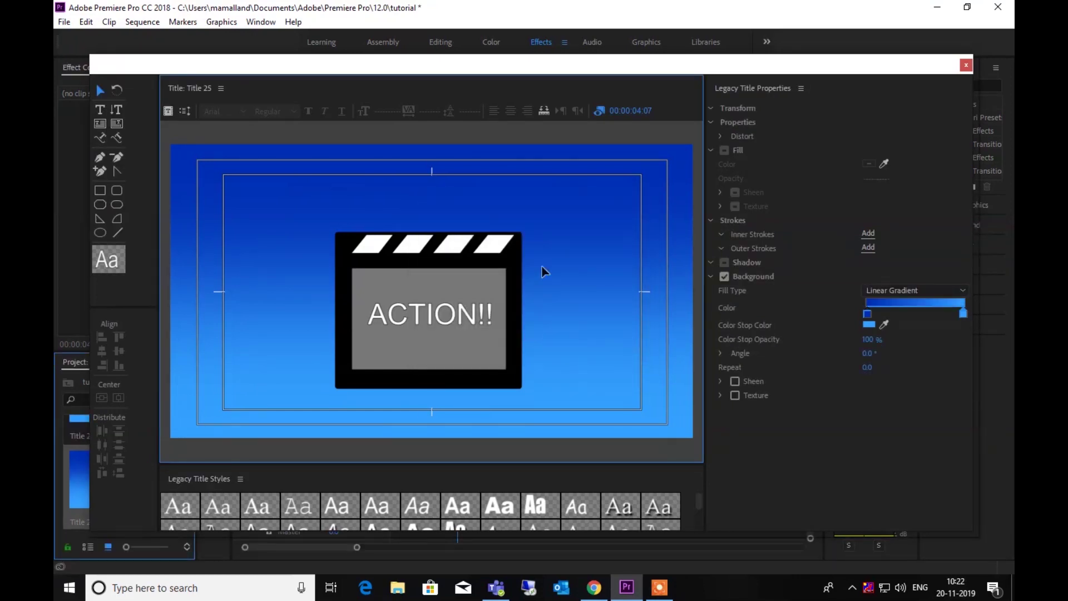
{"action": "left_click", "coordinate": [332, 300]}
{"action": "key", "text": "Delete"}
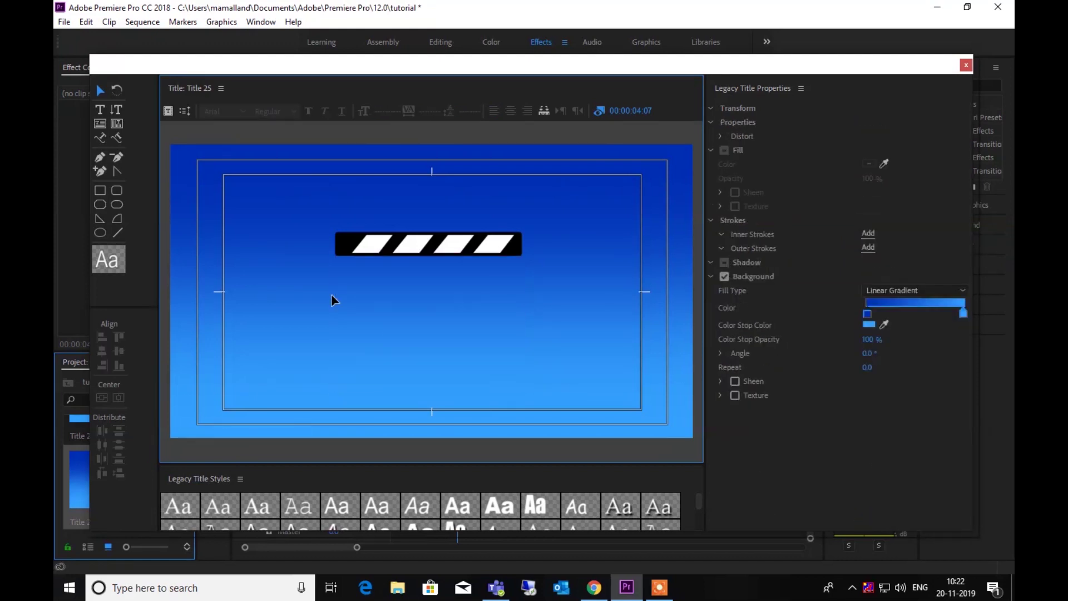
Duplicate the whole striped bar and place the copy just above the original, at a Y position of about 264.5
{"action": "left_click_drag", "start_coordinate": [526, 268], "coordinate": [310, 210]}
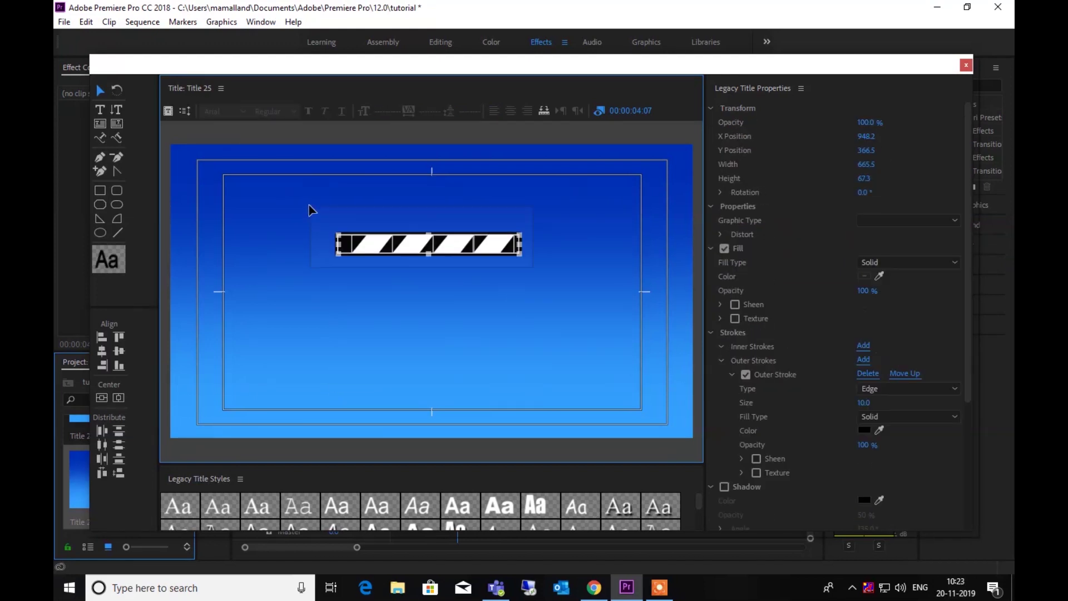
{"action": "right_click", "coordinate": [380, 249]}
{"action": "key", "text": "Escape"}
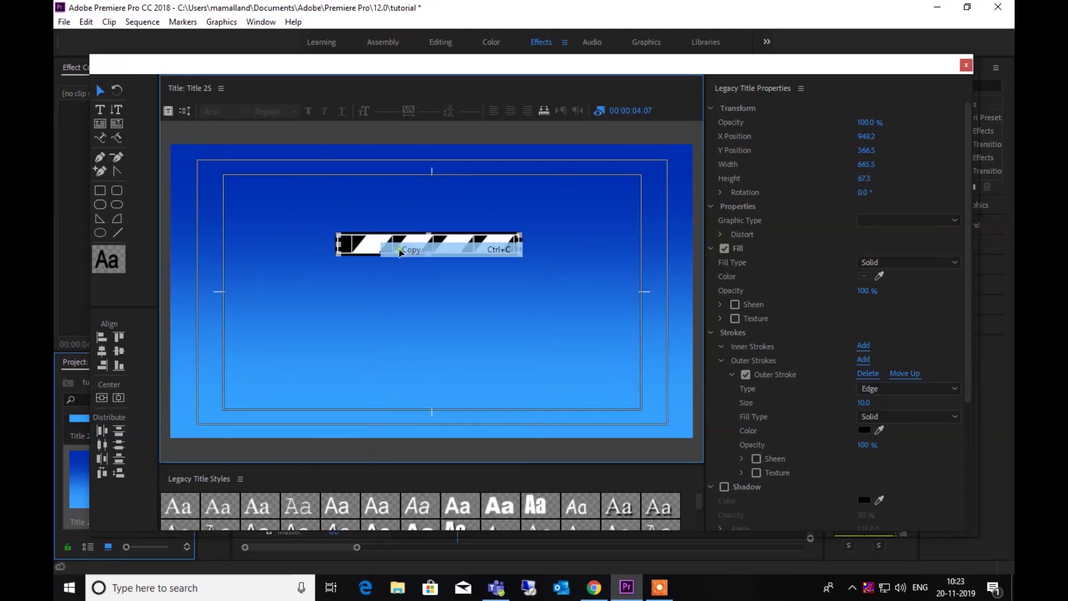
{"action": "left_click", "coordinate": [373, 210]}
{"action": "right_click", "coordinate": [367, 189]}
{"action": "left_click", "coordinate": [409, 231]}
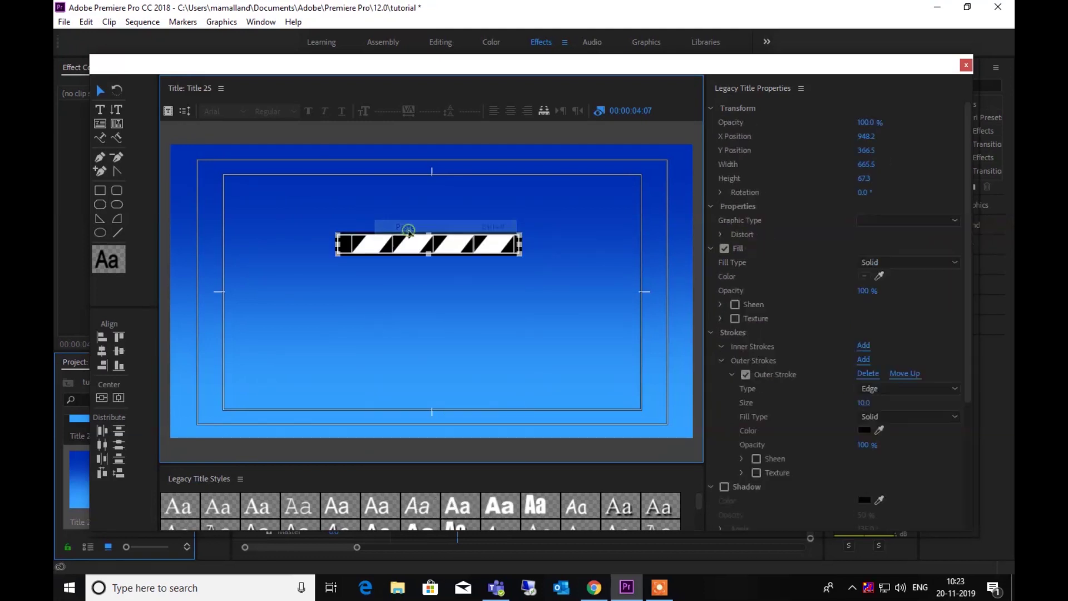
{"action": "left_click_drag", "start_coordinate": [399, 249], "coordinate": [398, 223]}
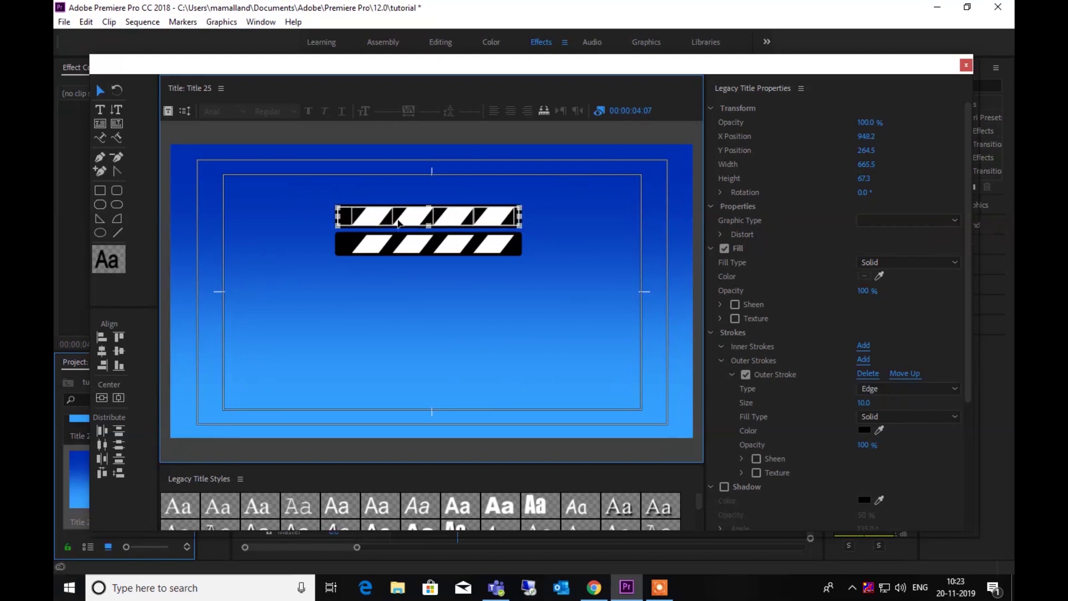
Flip the upper striped bar horizontally so its stripes slant the opposite way, and resize it to a width of about 676
{"action": "left_click_drag", "start_coordinate": [338, 213], "coordinate": [340, 213]}
{"action": "left_click_drag", "start_coordinate": [516, 217], "coordinate": [607, 225]}
{"action": "left_click_drag", "start_coordinate": [519, 217], "coordinate": [339, 216]}
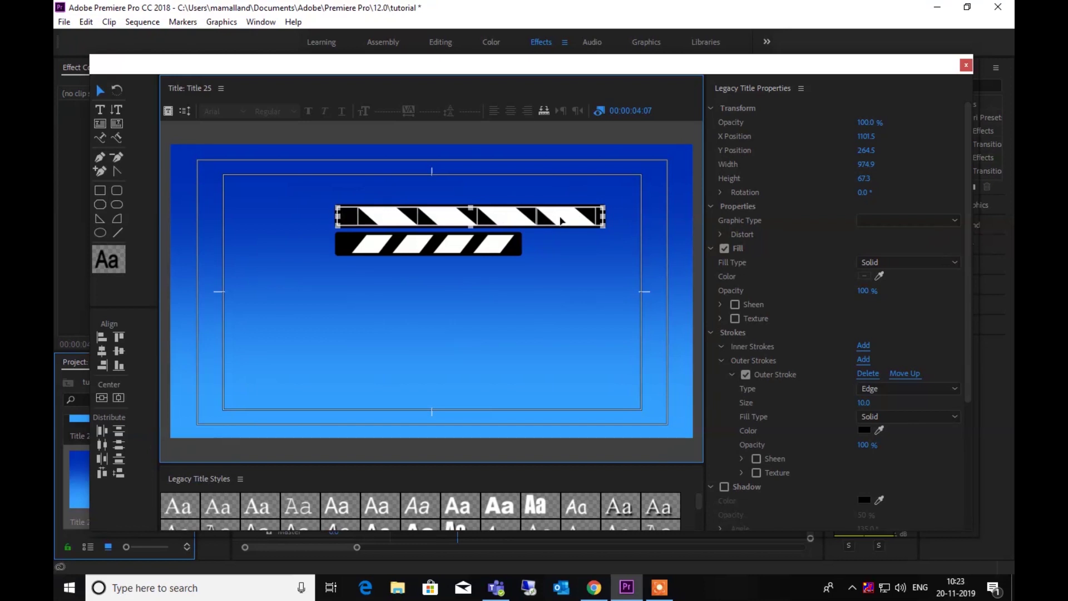
{"action": "left_click_drag", "start_coordinate": [606, 219], "coordinate": [523, 222]}
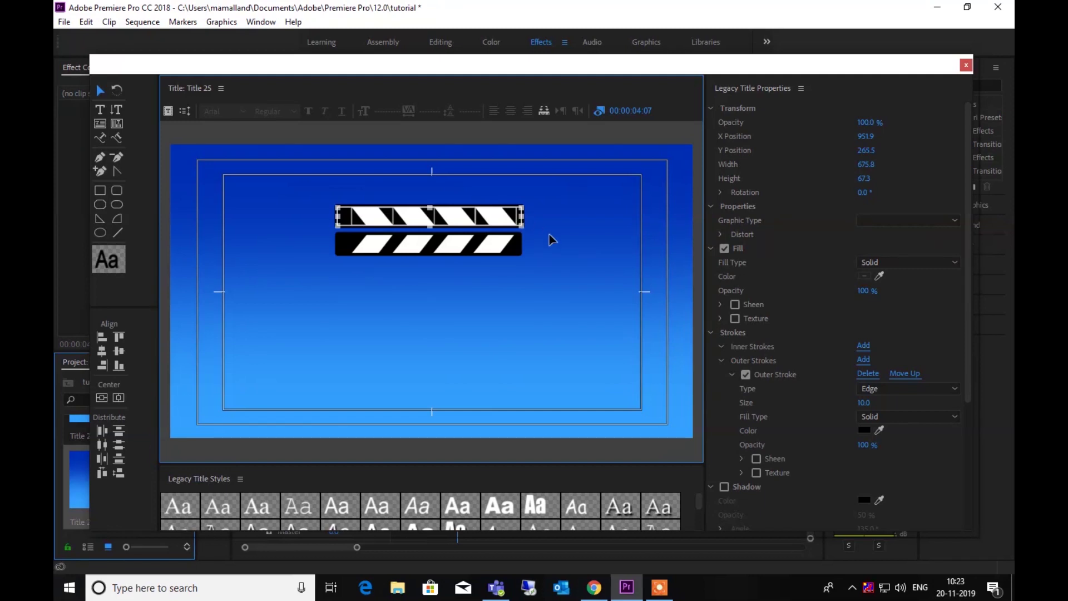
{"action": "left_click", "coordinate": [551, 219]}
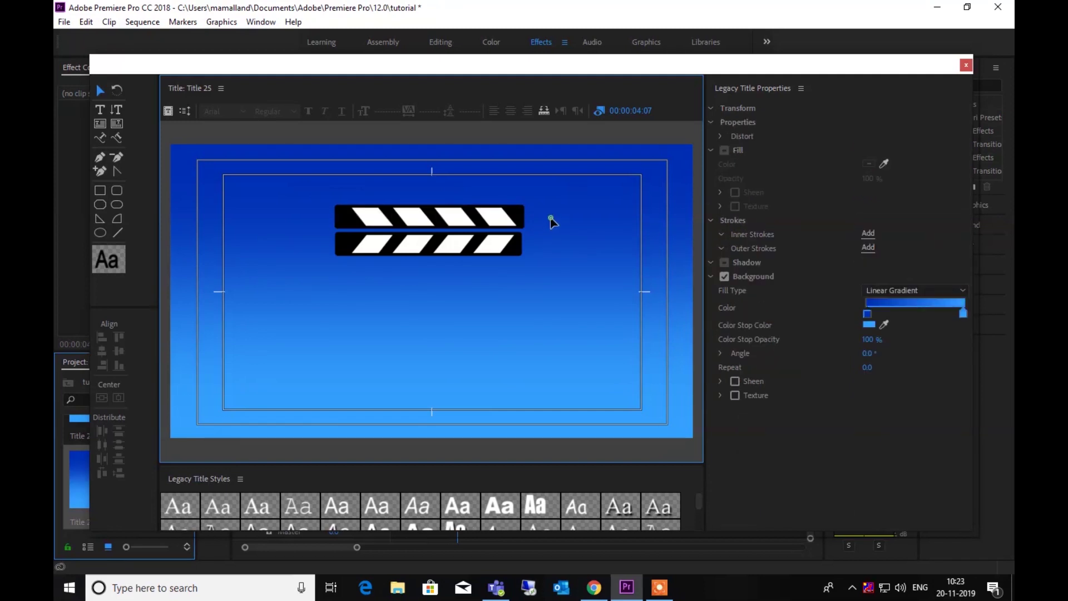
Narrow the upper striped bar to a width of about 668.4 so its ends align with the lower bar
{"action": "left_click", "coordinate": [515, 218]}
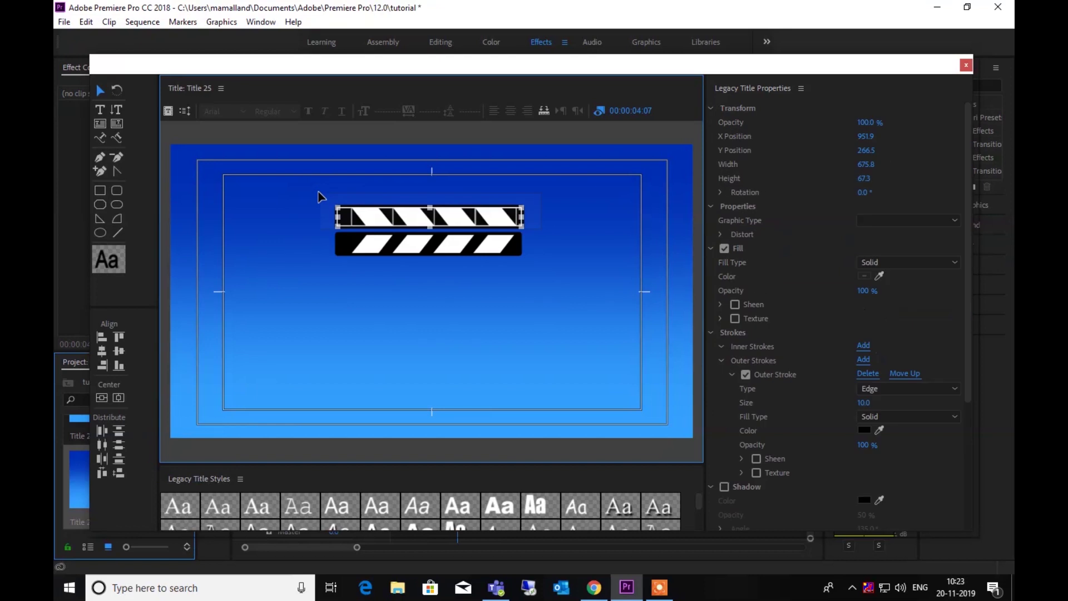
{"action": "left_click_drag", "start_coordinate": [523, 218], "coordinate": [520, 218]}
{"action": "left_click", "coordinate": [541, 221]}
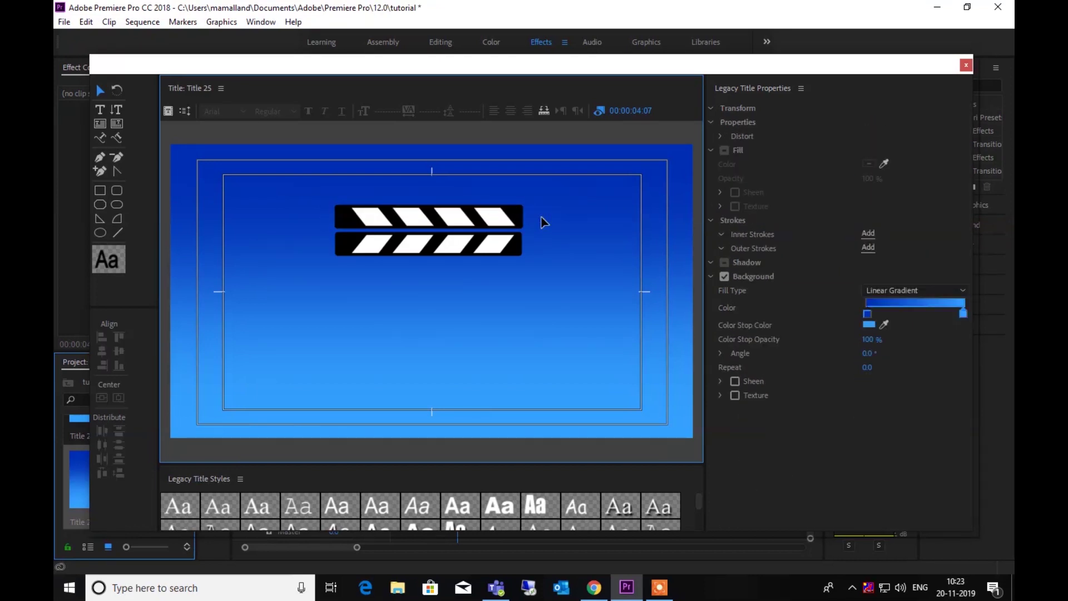
{"action": "left_click", "coordinate": [337, 209]}
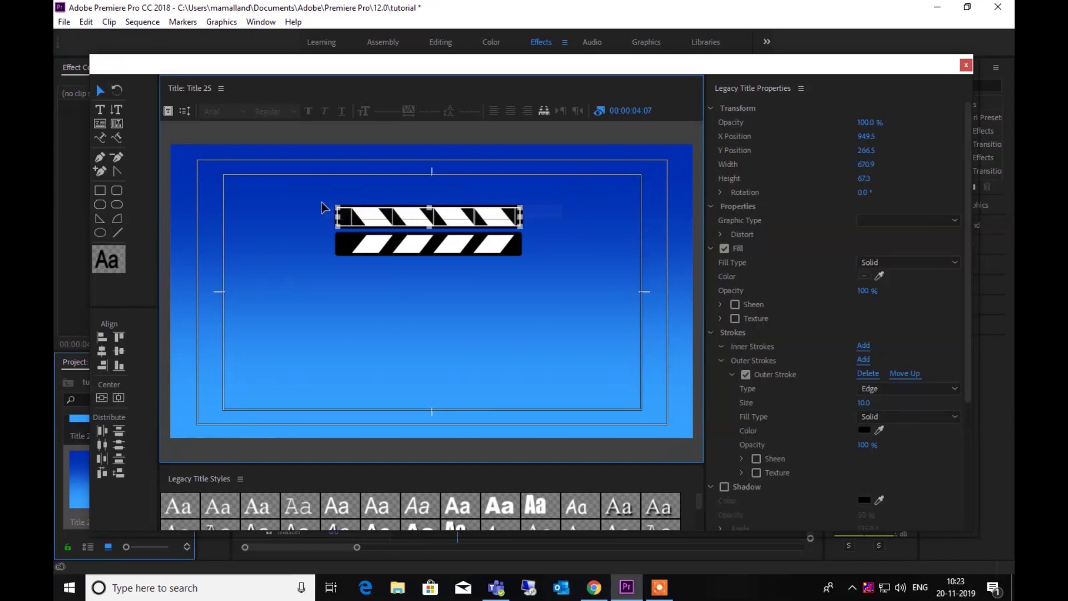
{"action": "left_click_drag", "start_coordinate": [522, 219], "coordinate": [520, 219]}
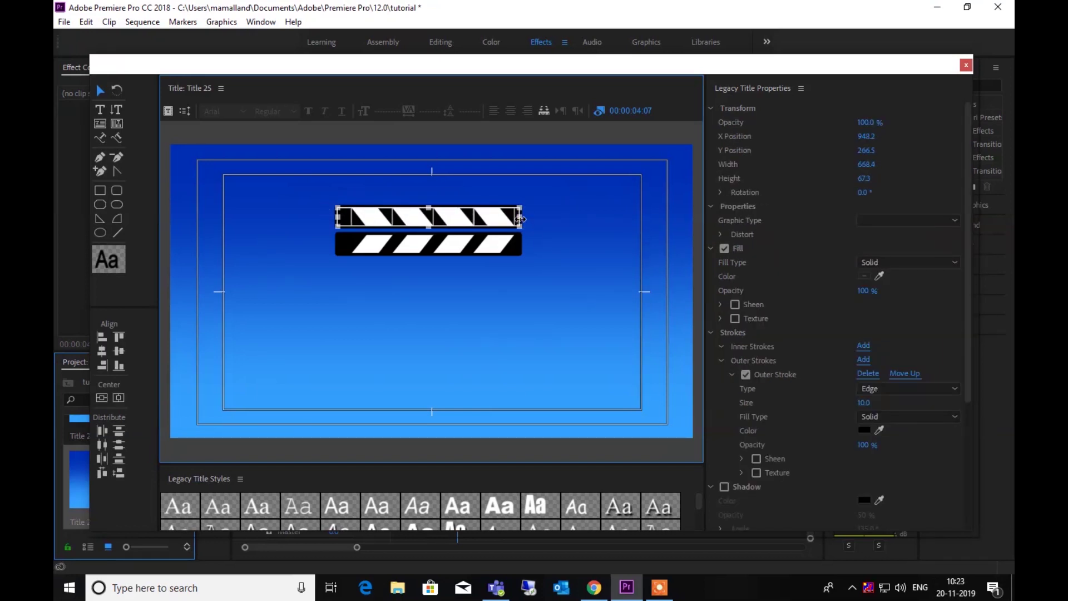
Nudge the upper striped bar down to a Y position of 274.5, almost touching the lower bar
{"action": "key", "text": "Down"}
{"action": "key", "text": "Down"}
{"action": "key", "text": "Down"}
{"action": "key", "text": "Down"}
{"action": "key", "text": "Down"}
{"action": "key", "text": "Down"}
{"action": "key", "text": "Down"}
{"action": "key", "text": "Down"}
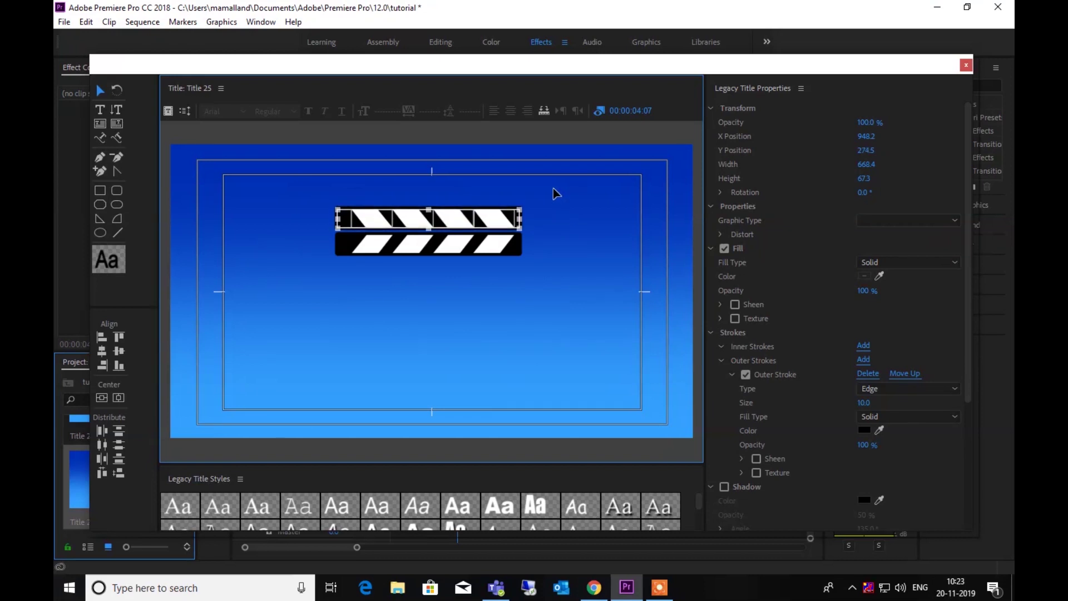
{"action": "left_click", "coordinate": [554, 190]}
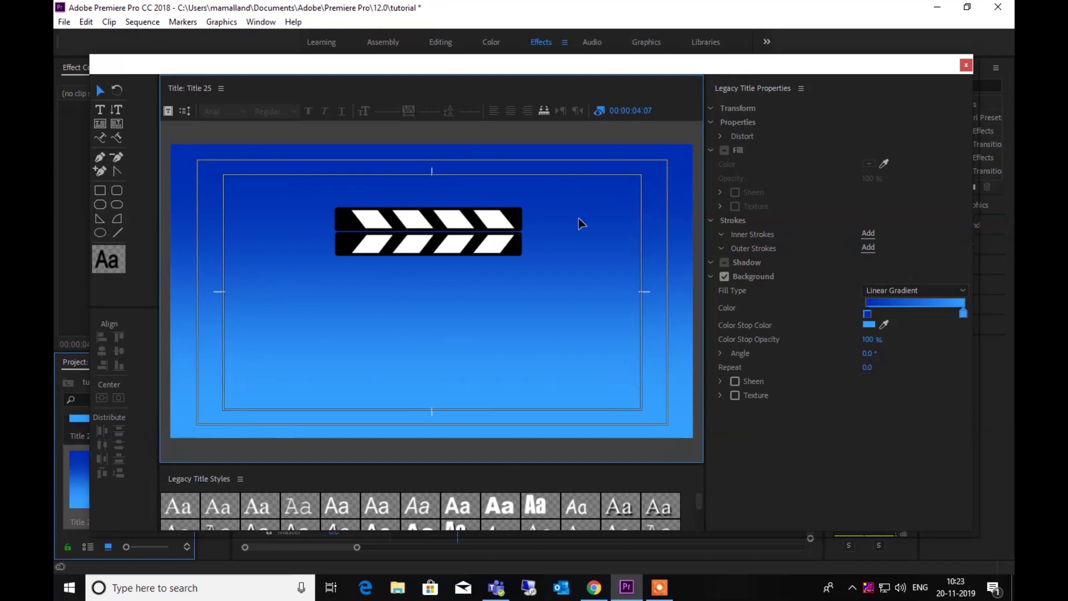
Delete the lower striped bar from the title and close the title editor
{"action": "left_click_drag", "start_coordinate": [536, 297], "coordinate": [336, 243]}
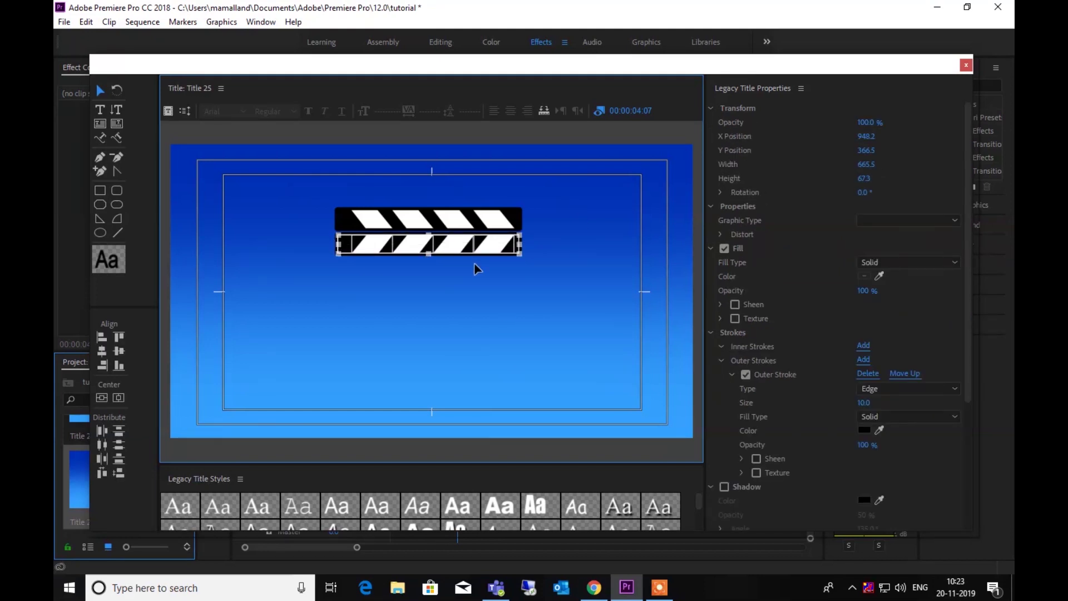
{"action": "key", "text": "Delete"}
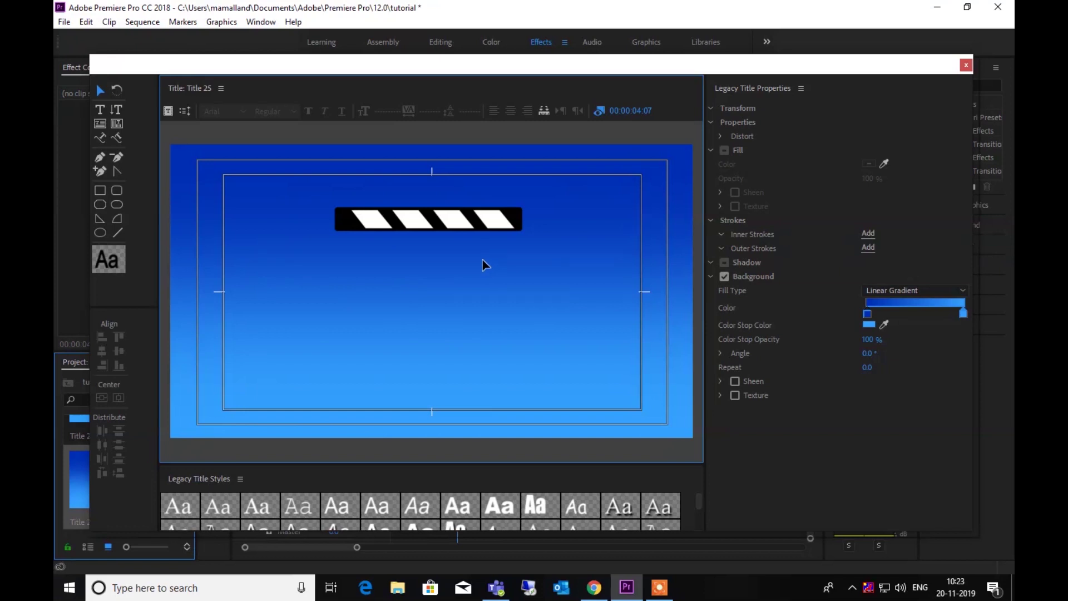
{"action": "left_click", "coordinate": [967, 65]}
Place Title 24 on track V1 and Title 25 on track V2, both at the start of the sequence
{"action": "scroll", "coordinate": [122, 498], "scroll_direction": "up", "scroll_amount": 2}
{"action": "scroll", "coordinate": [136, 472], "scroll_direction": "down", "scroll_amount": 3}
{"action": "scroll", "coordinate": [179, 495], "scroll_direction": "up", "scroll_amount": 3}
{"action": "left_click_drag", "start_coordinate": [139, 452], "coordinate": [372, 468]}
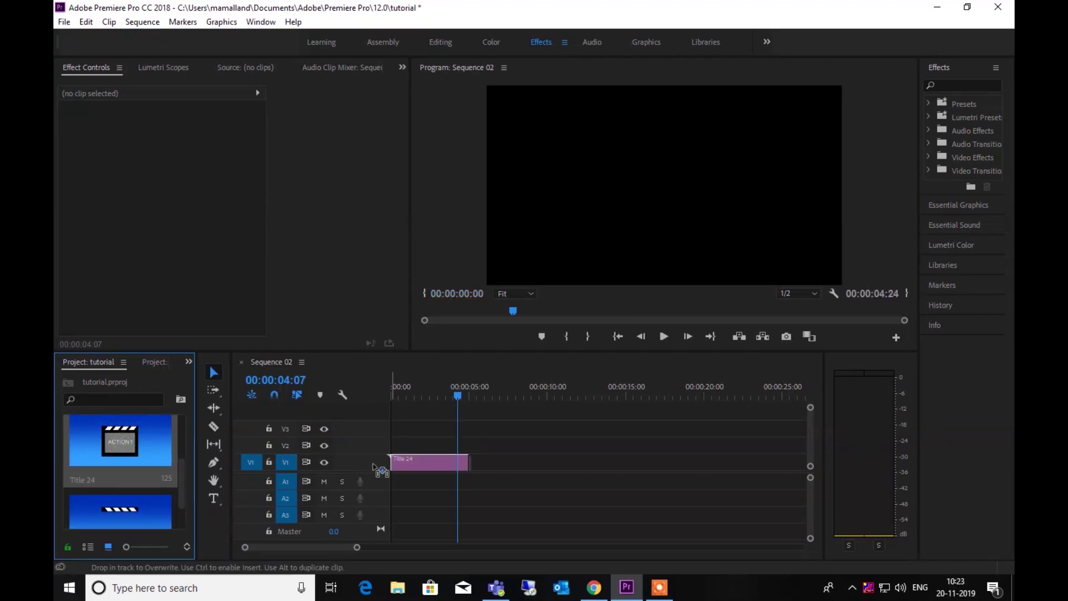
{"action": "left_click_drag", "start_coordinate": [462, 396], "coordinate": [428, 412]}
{"action": "left_click_drag", "start_coordinate": [133, 509], "coordinate": [373, 449]}
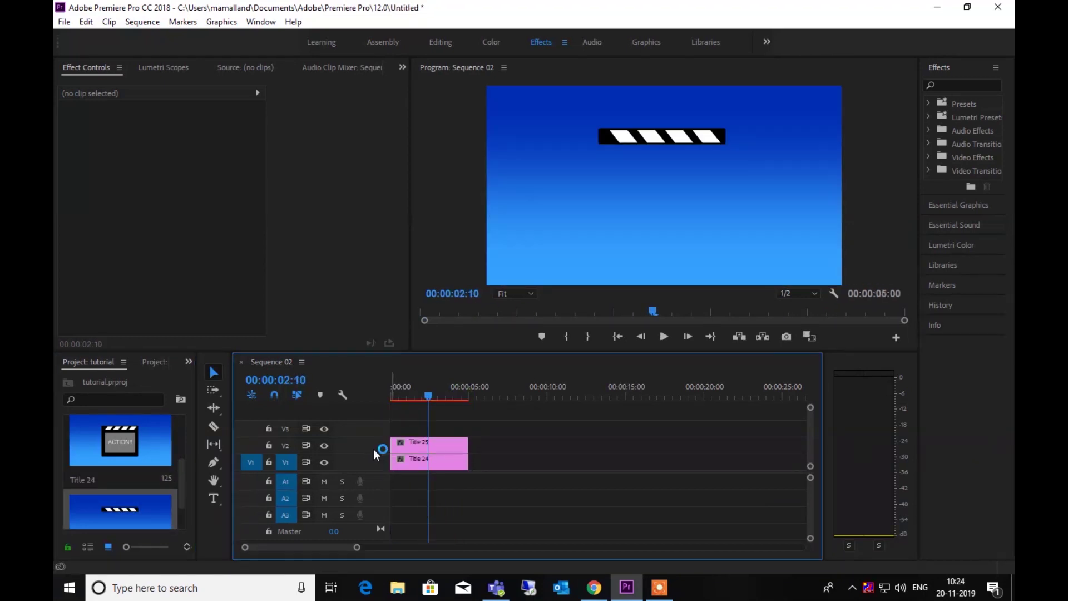
Turn off the background of Title 25 so the clapperboard below shows through, and close the title
{"action": "double_click", "coordinate": [415, 443]}
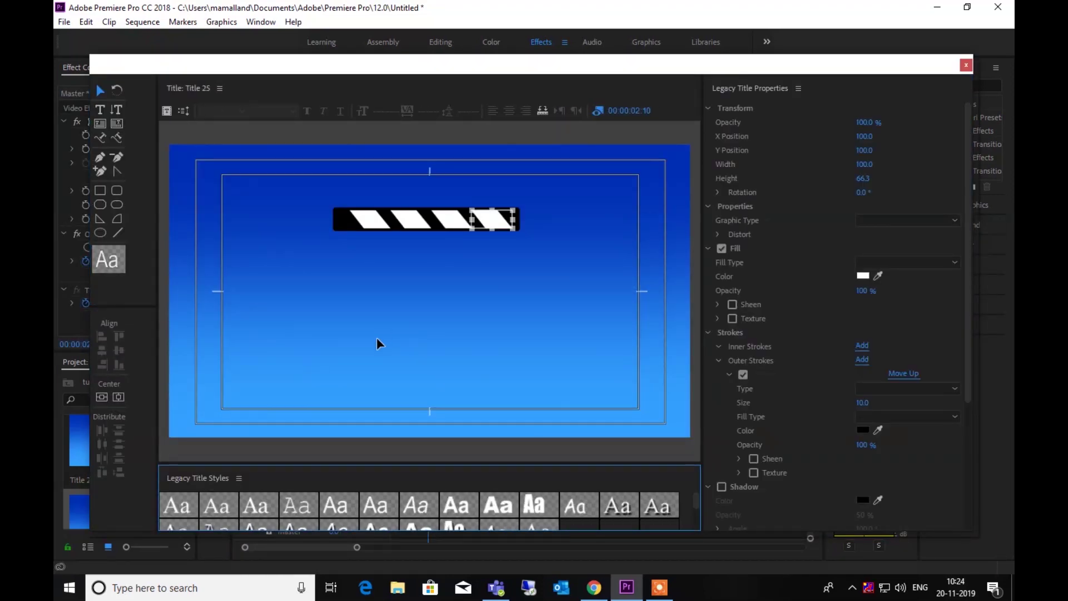
{"action": "left_click_drag", "start_coordinate": [966, 377], "coordinate": [985, 478]}
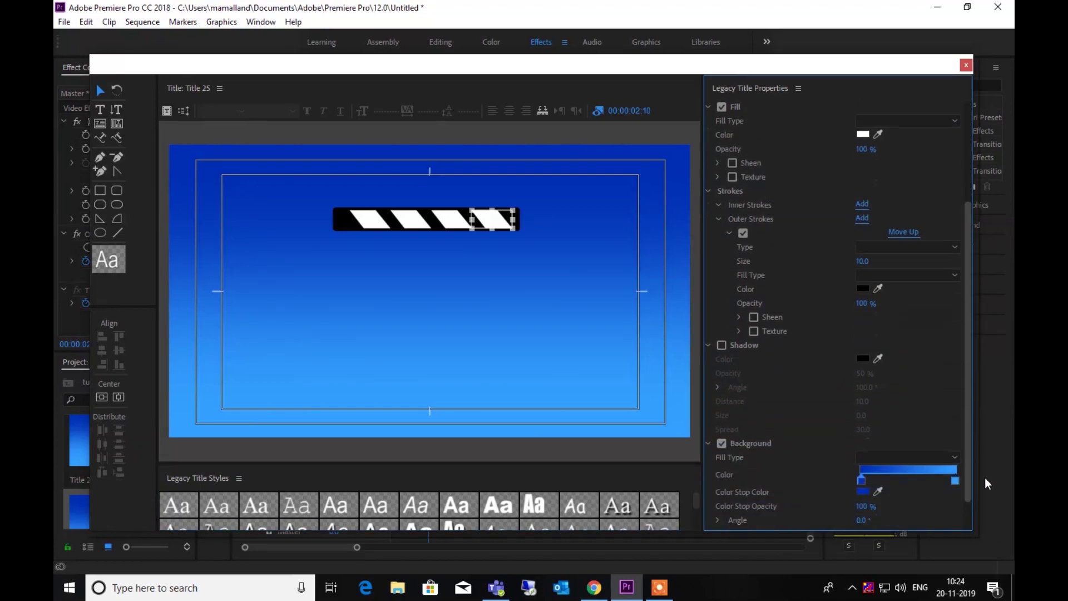
{"action": "left_click", "coordinate": [721, 440]}
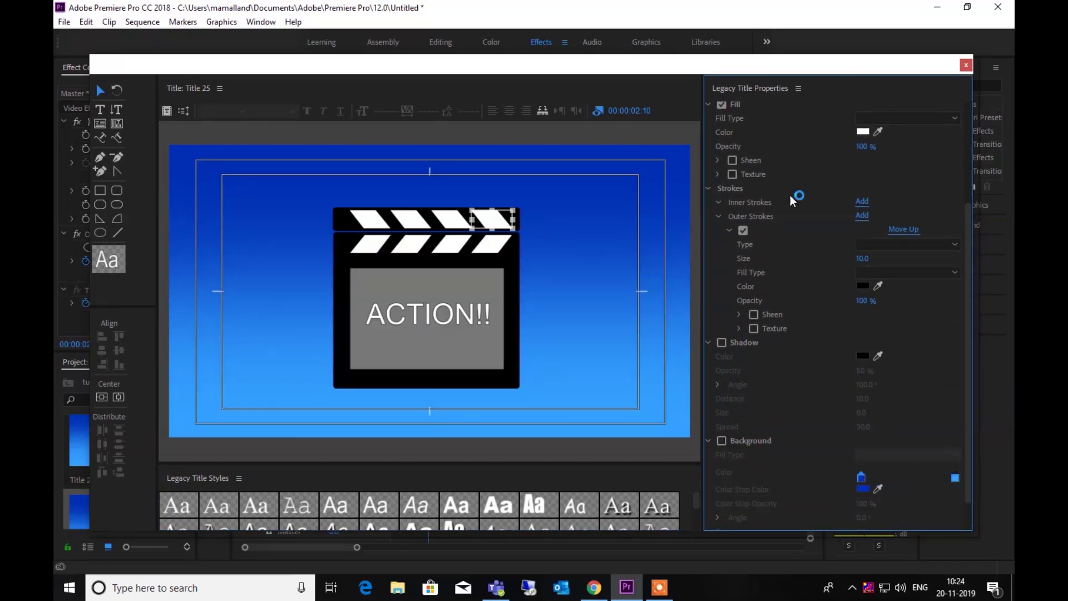
{"action": "left_click", "coordinate": [966, 65]}
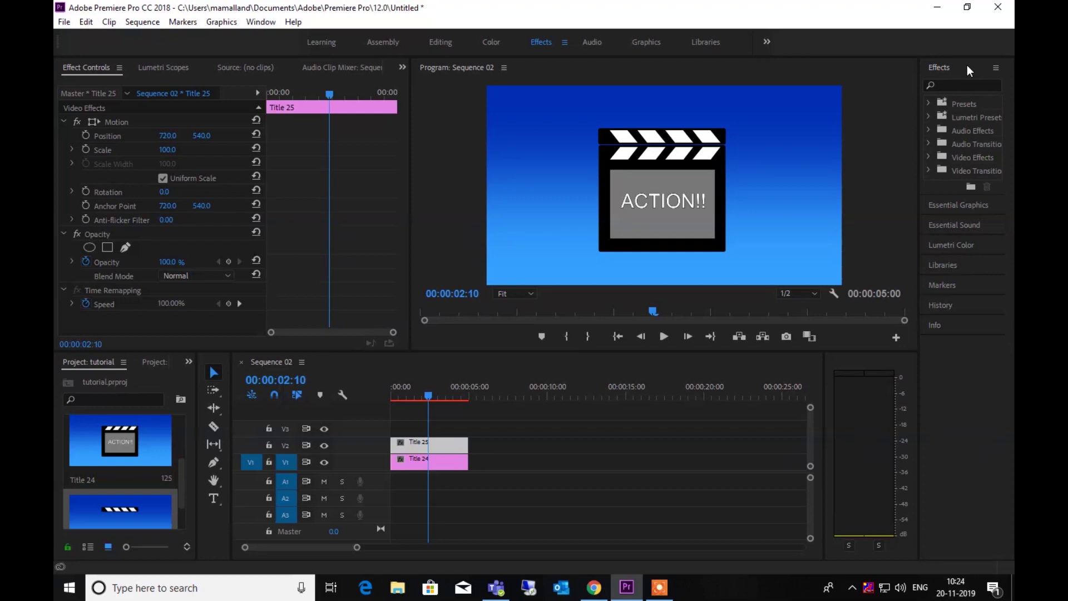
Play the opening of the sequence briefly from the start
{"action": "left_click_drag", "start_coordinate": [429, 396], "coordinate": [368, 407]}
{"action": "key", "text": "space"}
{"action": "key", "text": "space"}
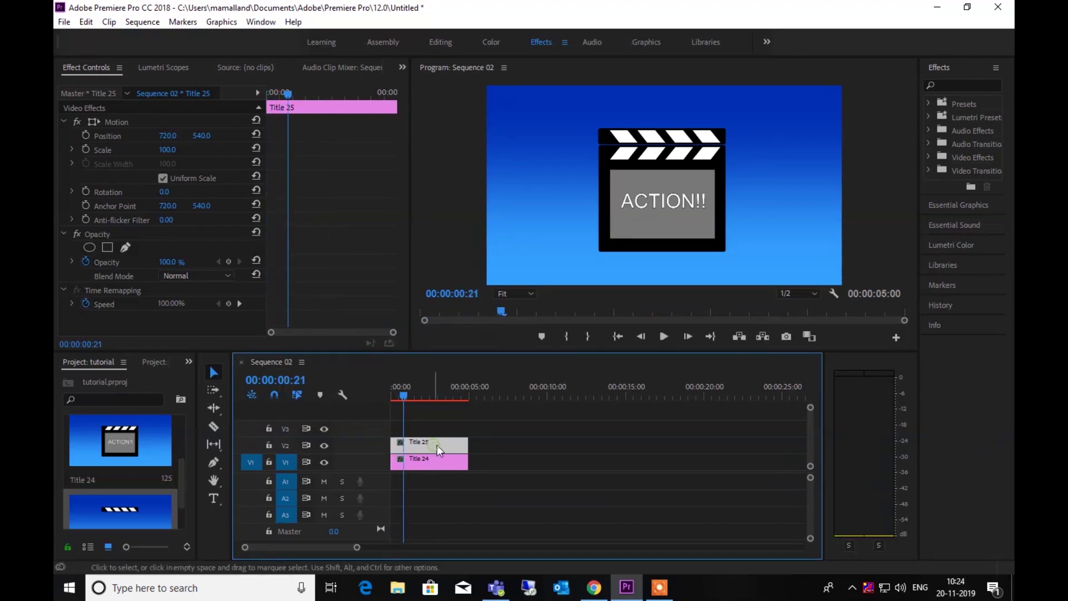
Set the anchor point of the Title 25 clip to 482, 277
{"action": "left_click", "coordinate": [436, 453]}
{"action": "left_click", "coordinate": [439, 441]}
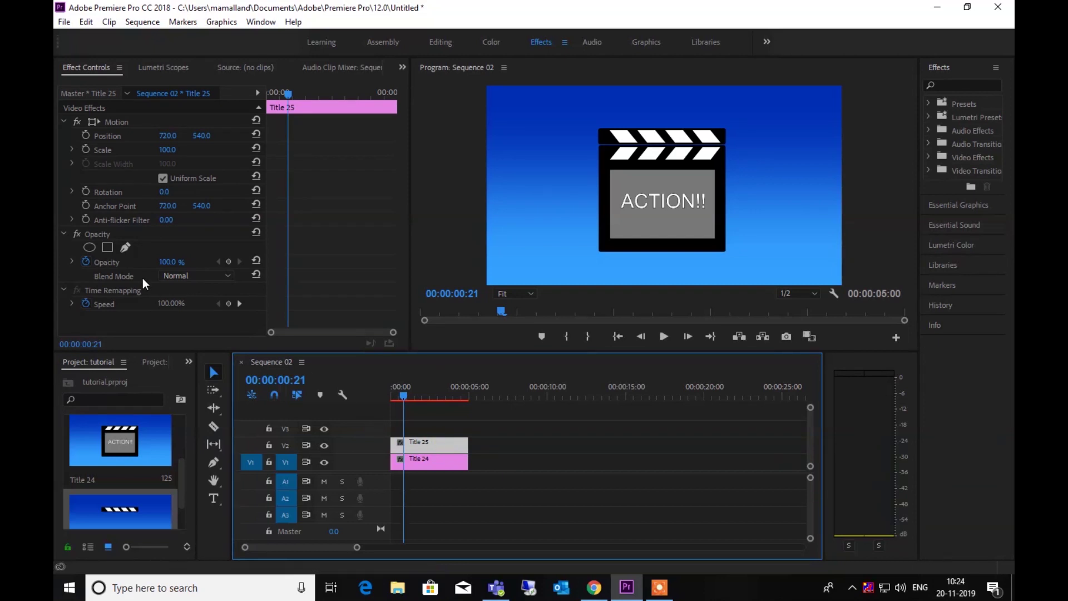
{"action": "left_click", "coordinate": [123, 124]}
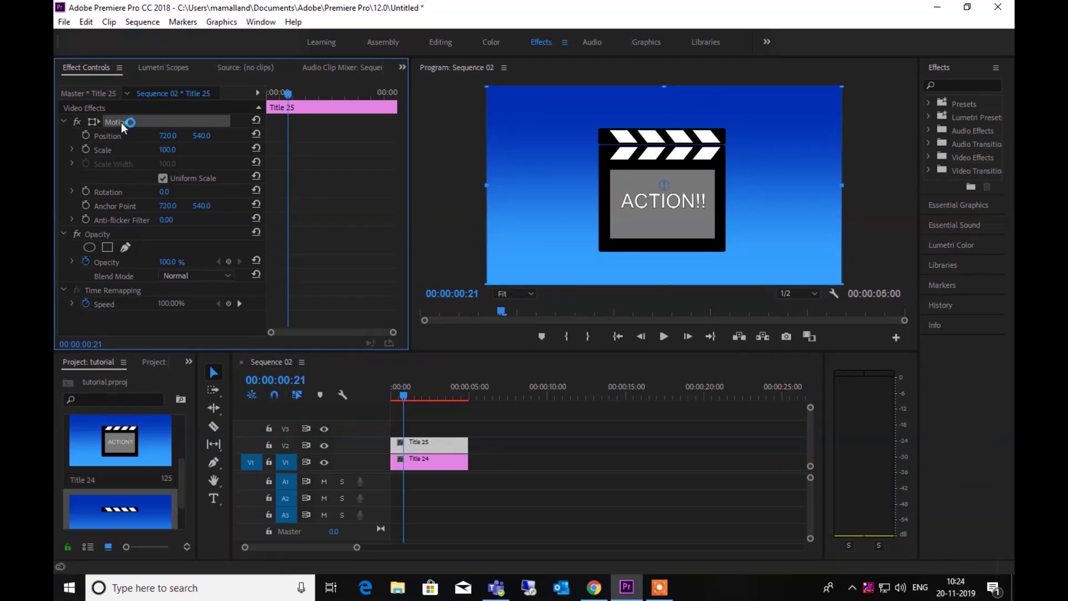
{"action": "left_click_drag", "start_coordinate": [167, 206], "coordinate": [56, 206]}
{"action": "left_click_drag", "start_coordinate": [214, 206], "coordinate": [74, 206]}
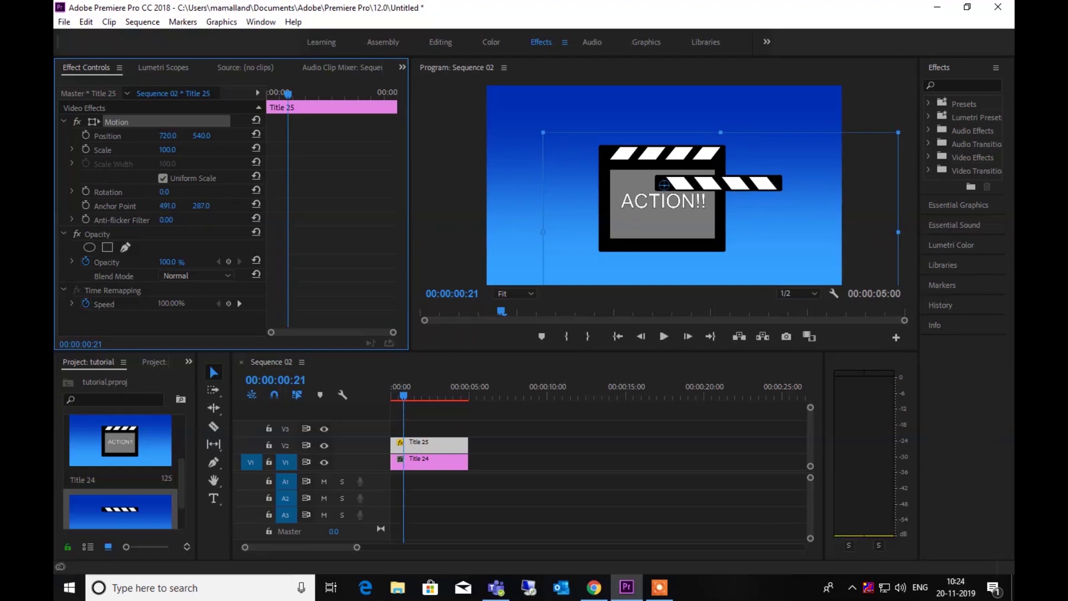
{"action": "left_click_drag", "start_coordinate": [169, 206], "coordinate": [171, 207]}
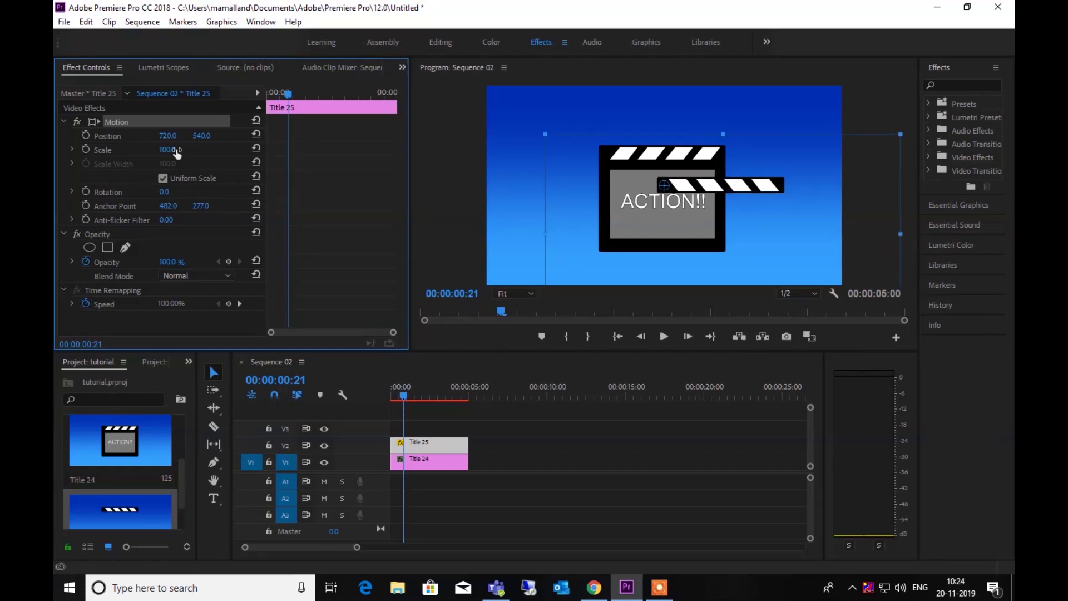
Set the position of the Title 25 clip to 482, 277 to realign the striped bar with the clapperboard
{"action": "left_click_drag", "start_coordinate": [169, 136], "coordinate": [36, 135]}
{"action": "left_click_drag", "start_coordinate": [202, 136], "coordinate": [94, 136]}
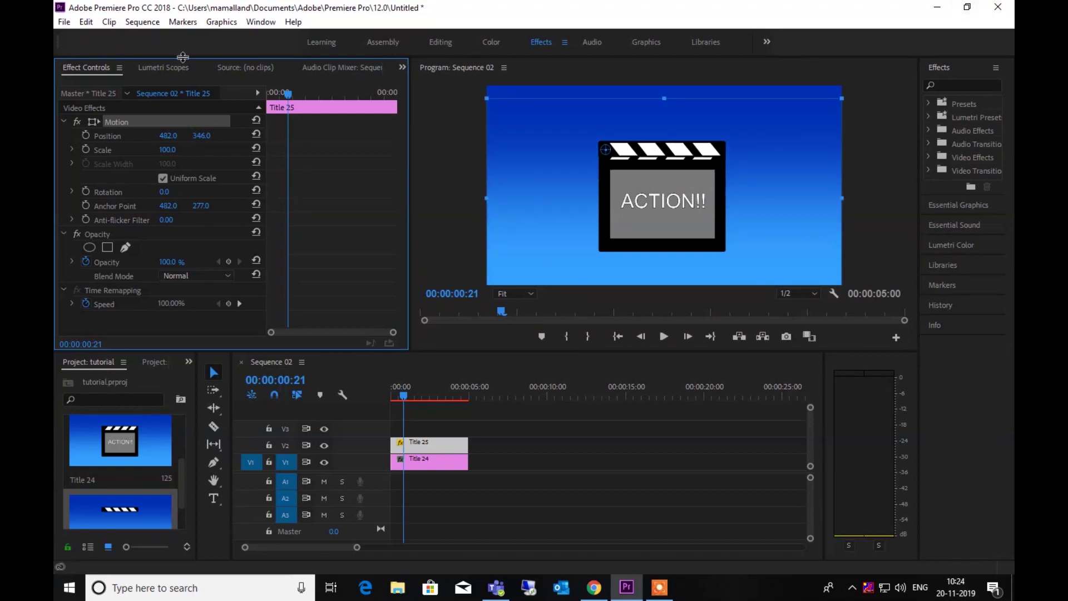
{"action": "left_click_drag", "start_coordinate": [202, 139], "coordinate": [187, 139]}
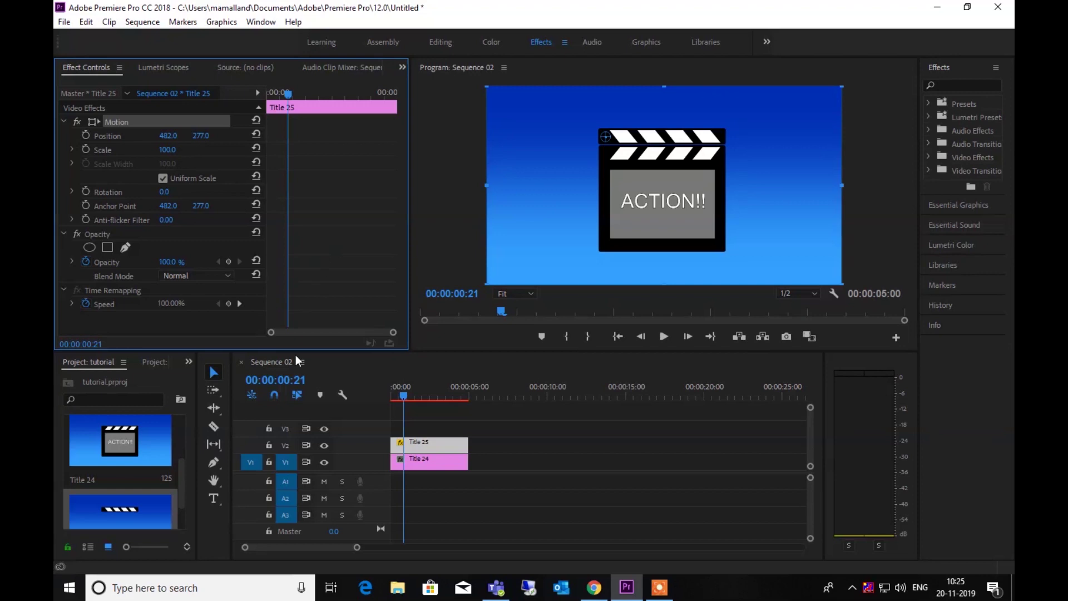
{"action": "left_click", "coordinate": [520, 439]}
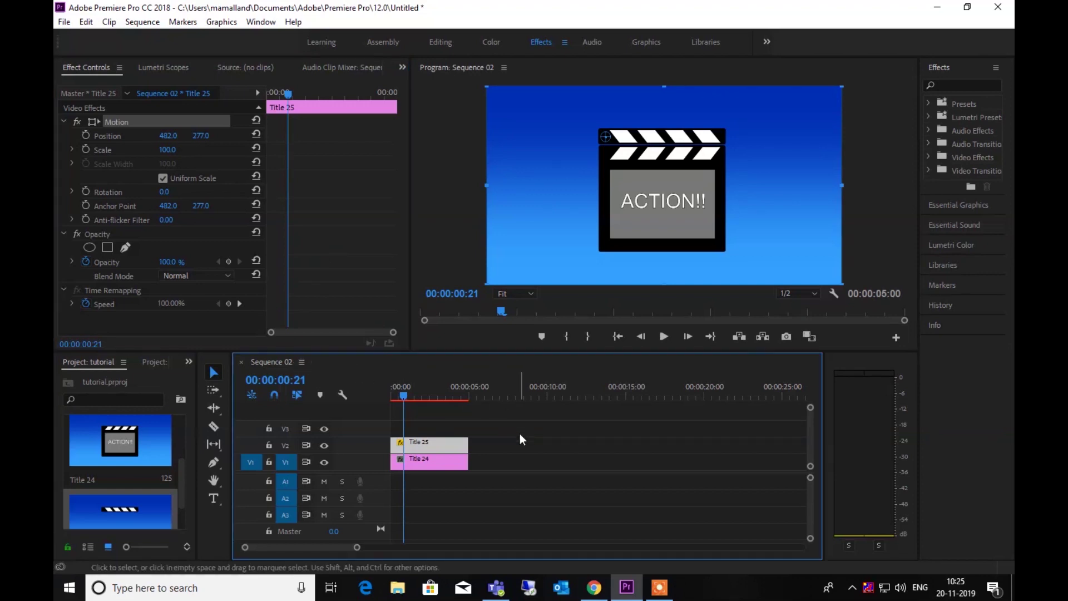
Draw a small circle about 26 wide in Title 25, fill it with white FFFFFF and turn off its outer stroke
{"action": "double_click", "coordinate": [429, 445]}
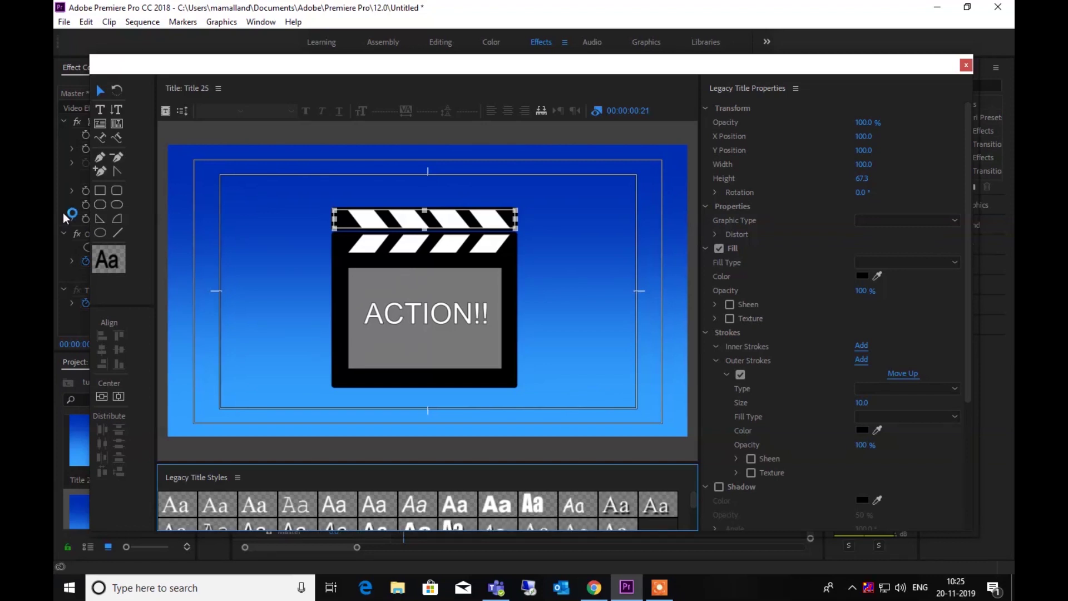
{"action": "left_click", "coordinate": [100, 233]}
{"action": "left_click_drag", "start_coordinate": [250, 221], "coordinate": [253, 228]}
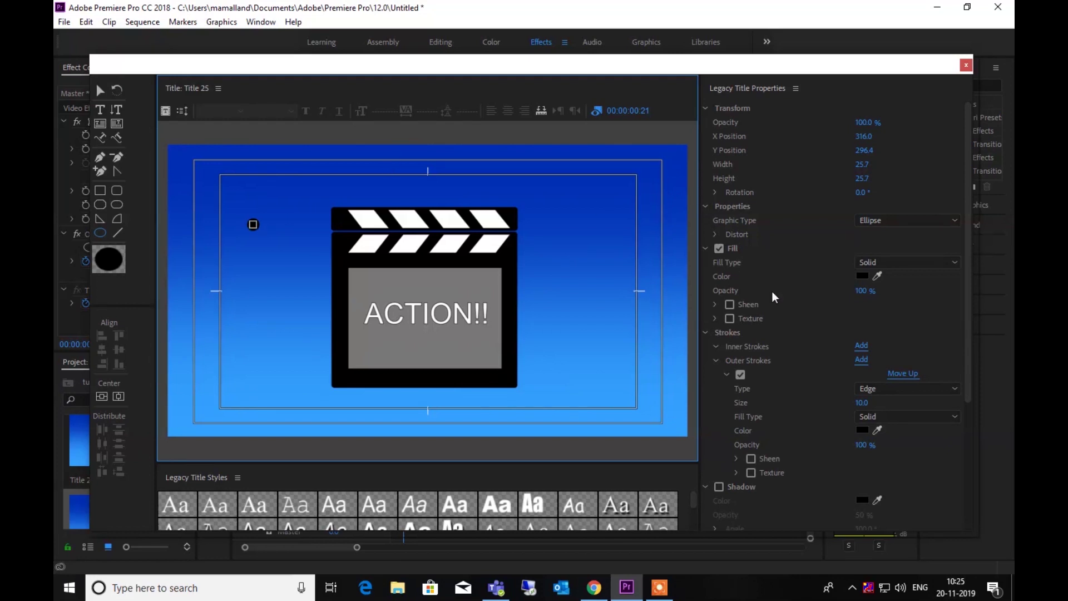
{"action": "left_click", "coordinate": [862, 276]}
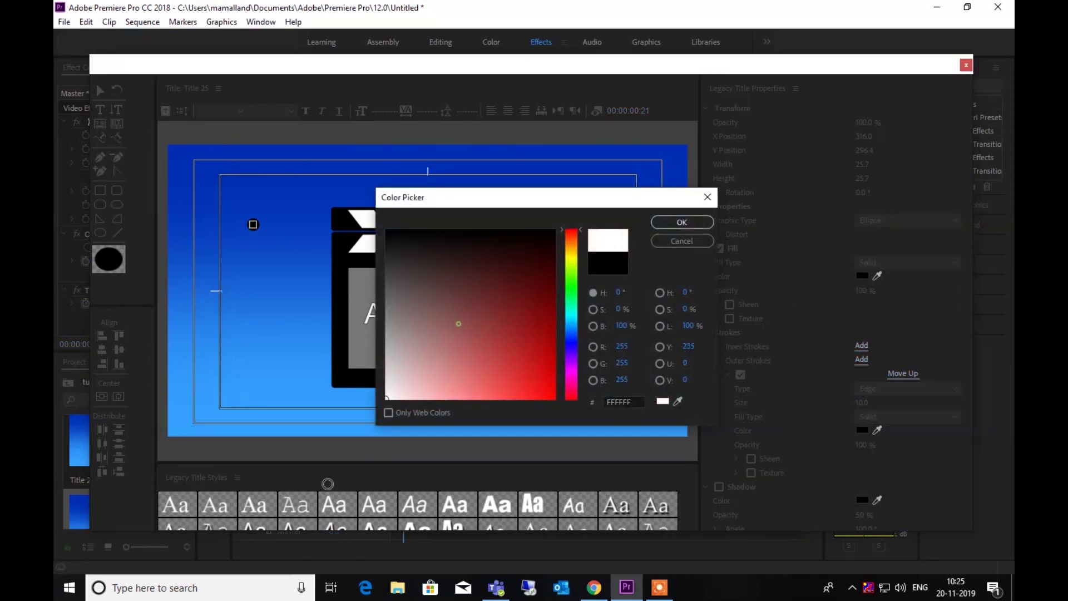
{"action": "left_click", "coordinate": [682, 222]}
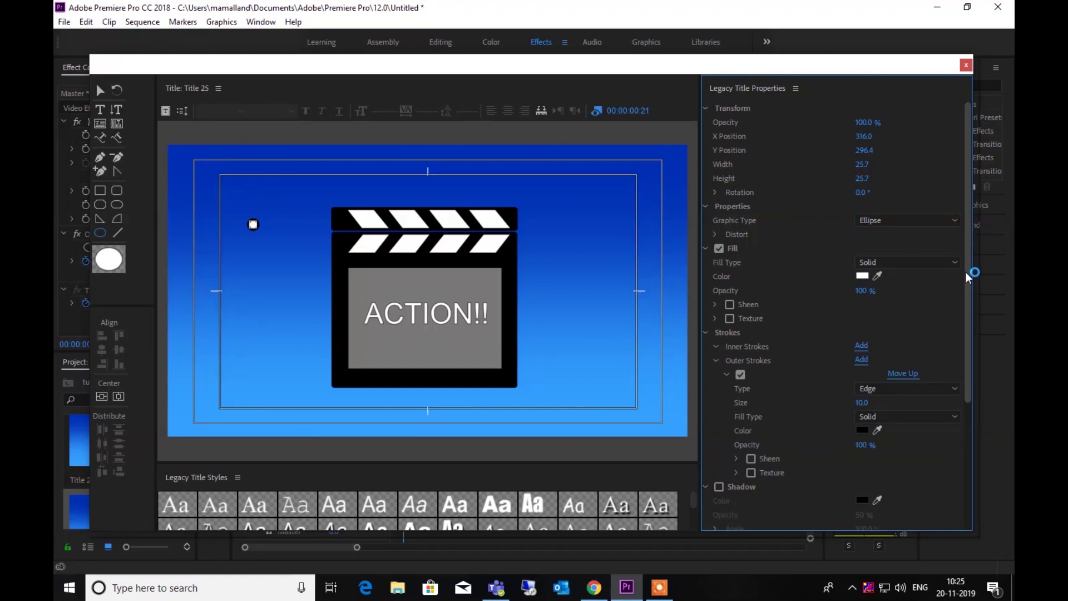
{"action": "left_click_drag", "start_coordinate": [970, 275], "coordinate": [977, 380]}
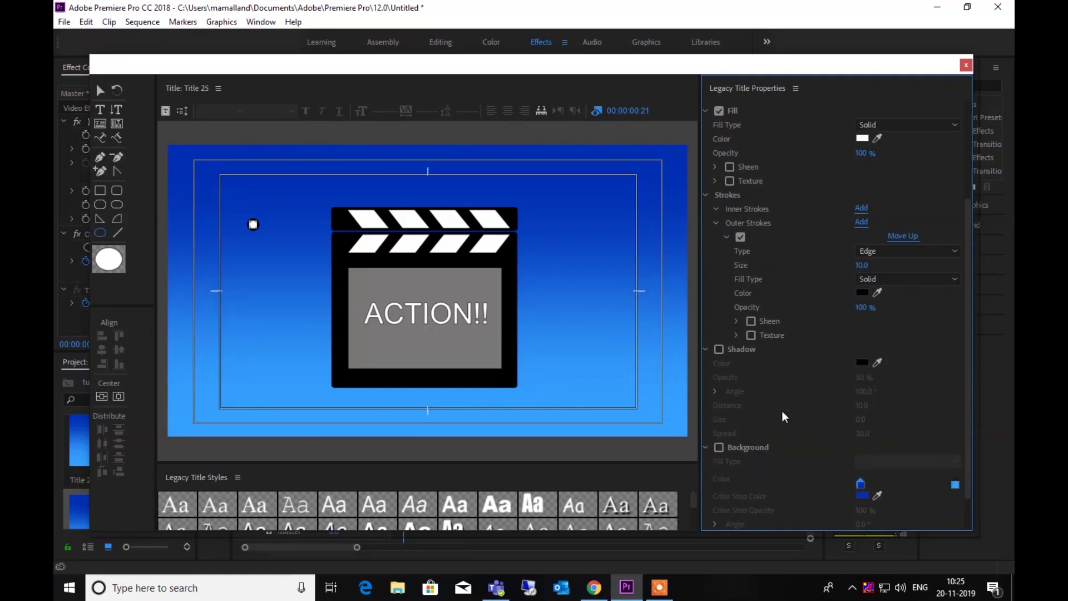
{"action": "mouse_move", "coordinate": [968, 267]}
{"action": "left_mouse_down"}
{"action": "mouse_move", "coordinate": [980, 334]}
{"action": "mouse_move", "coordinate": [977, 275]}
{"action": "left_mouse_up"}
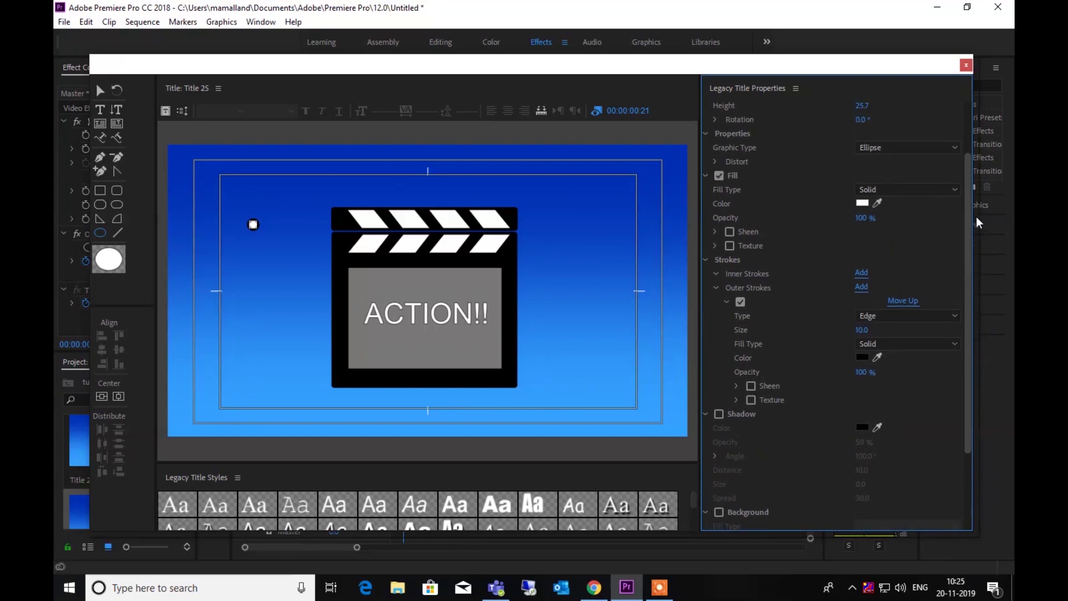
{"action": "left_click", "coordinate": [741, 331]}
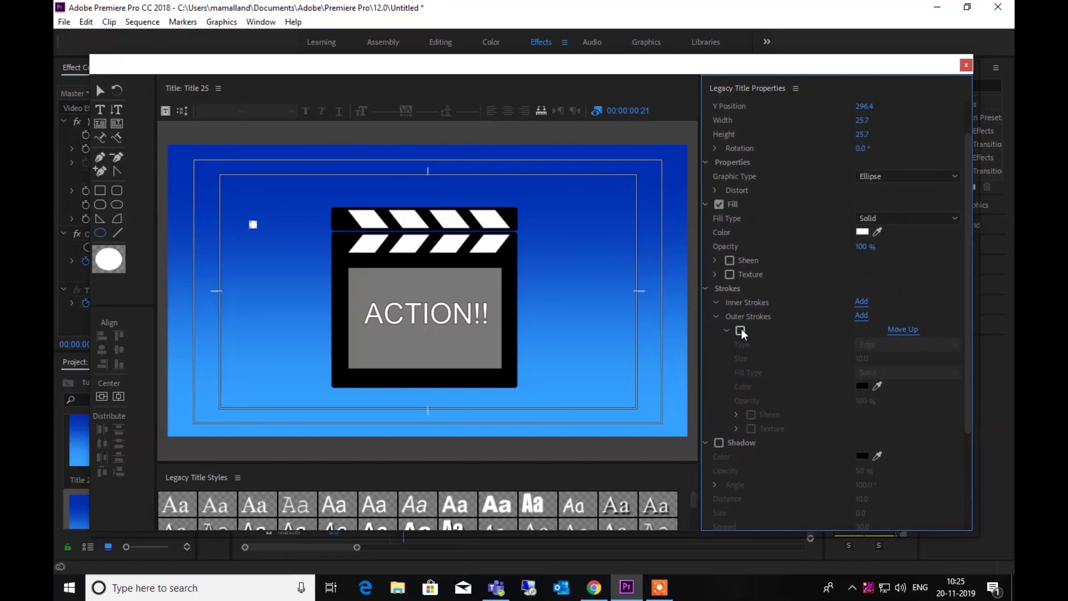
Move the white circle onto the black left end of the upper bar, at about X 643.8, Y 276.7, and close the title
{"action": "left_click", "coordinate": [100, 92]}
{"action": "left_click", "coordinate": [278, 187]}
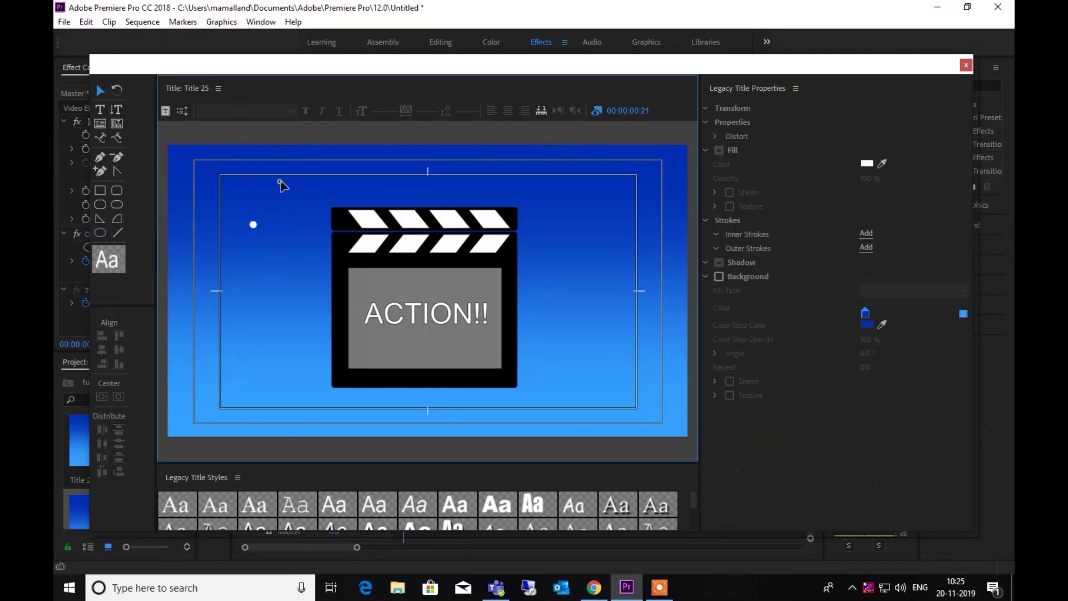
{"action": "left_click_drag", "start_coordinate": [254, 224], "coordinate": [340, 223]}
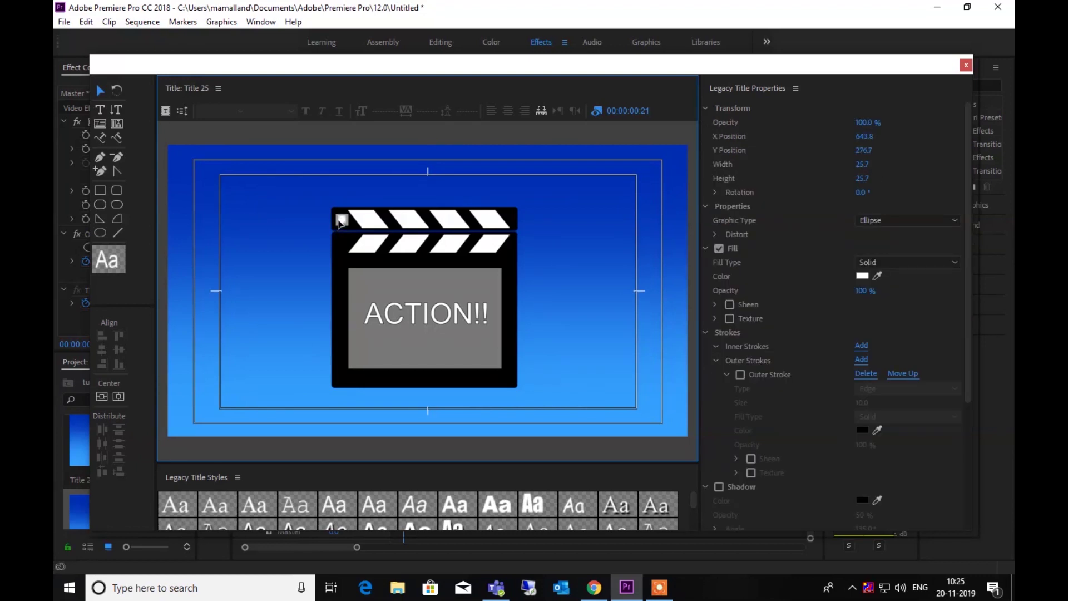
{"action": "left_click", "coordinate": [305, 215]}
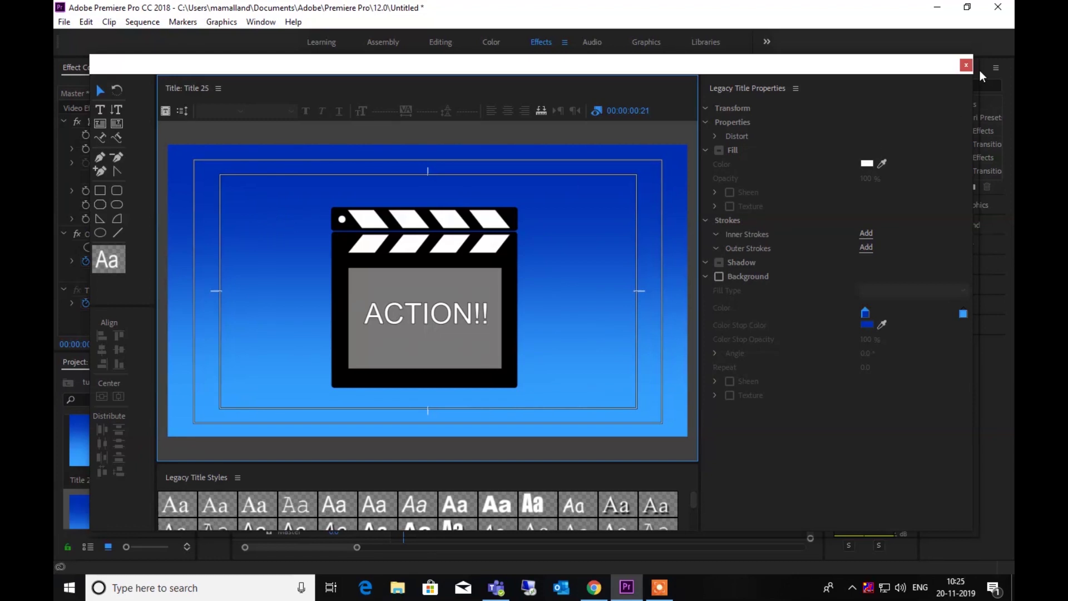
{"action": "left_click", "coordinate": [965, 65]}
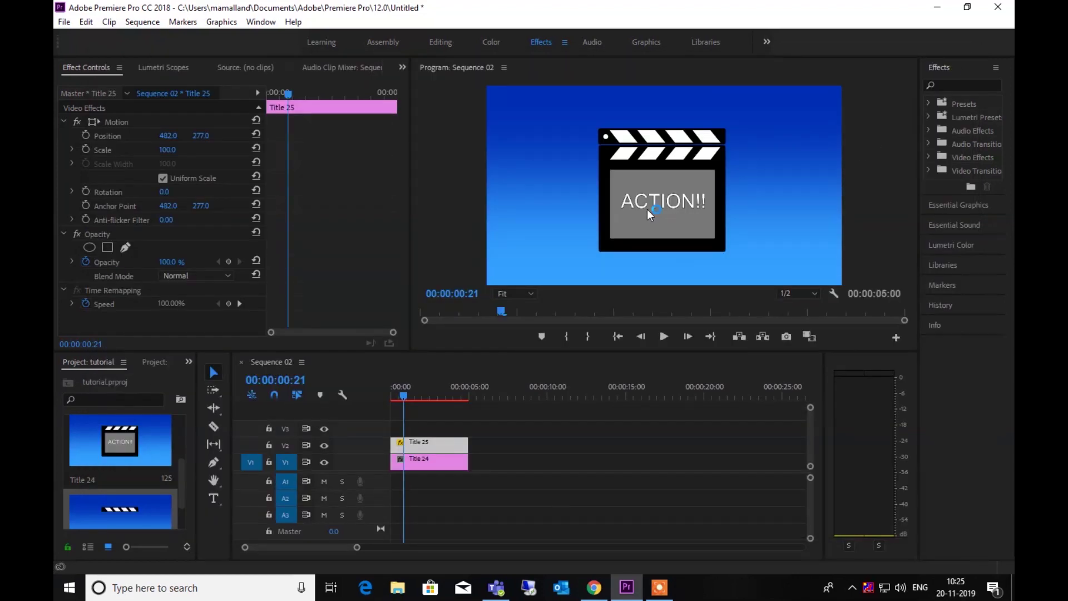
Turn on Rotation keyframing for the Title 25 clip, placing the first keyframe at 00:00:01:00
{"action": "left_click", "coordinate": [498, 467]}
{"action": "left_click", "coordinate": [453, 469]}
{"action": "left_click", "coordinate": [451, 447]}
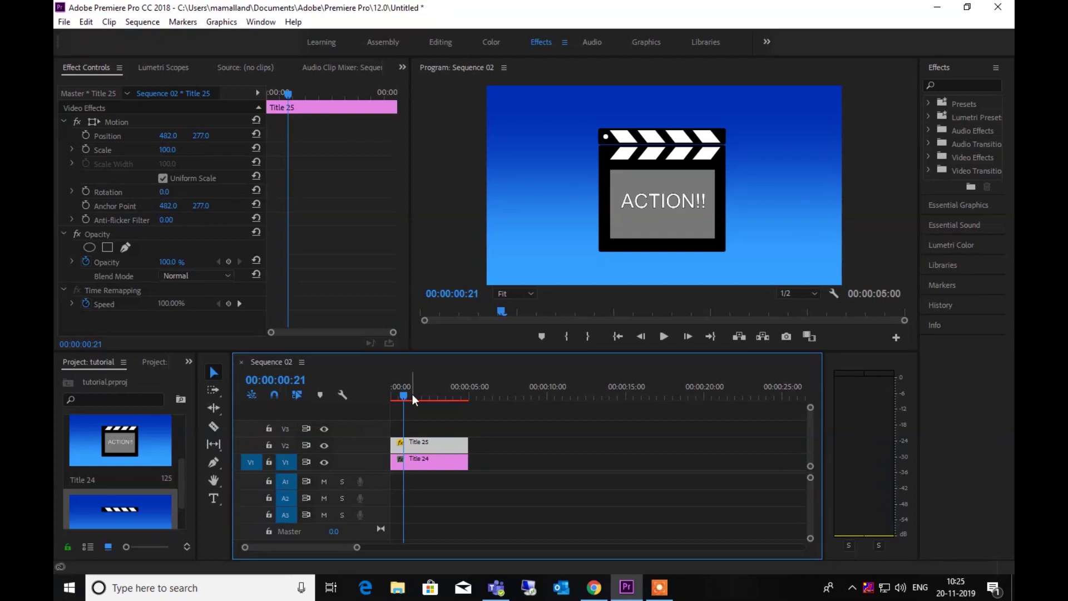
{"action": "left_click_drag", "start_coordinate": [405, 394], "coordinate": [385, 400]}
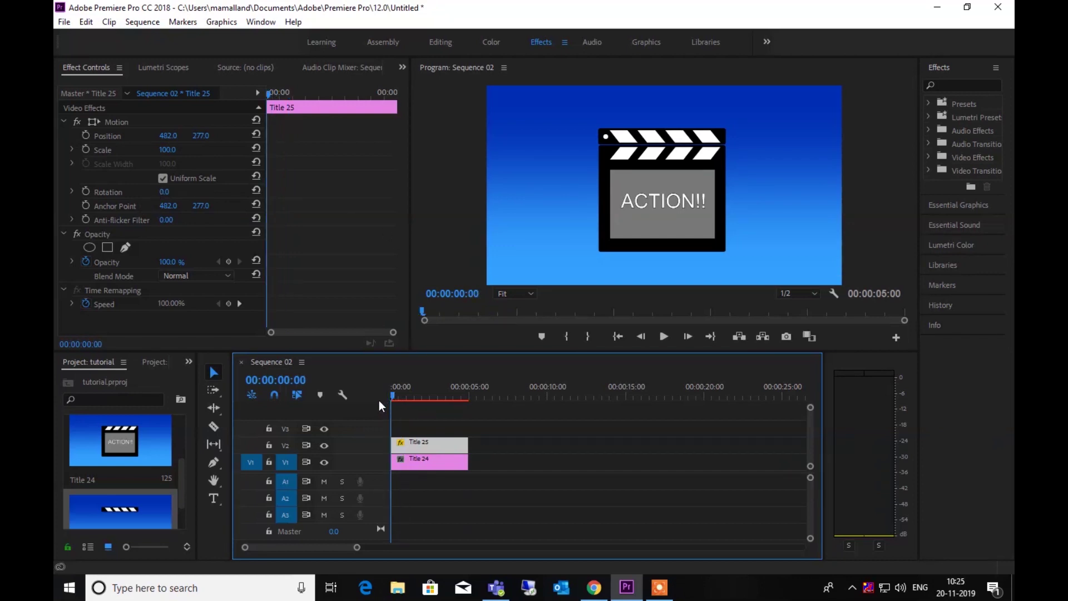
{"action": "key", "text": "Right"}
{"action": "key", "text": "Right"}
{"action": "key", "text": "Right"}
{"action": "key", "text": "Right"}
{"action": "key", "text": "Right"}
{"action": "key", "text": "Right"}
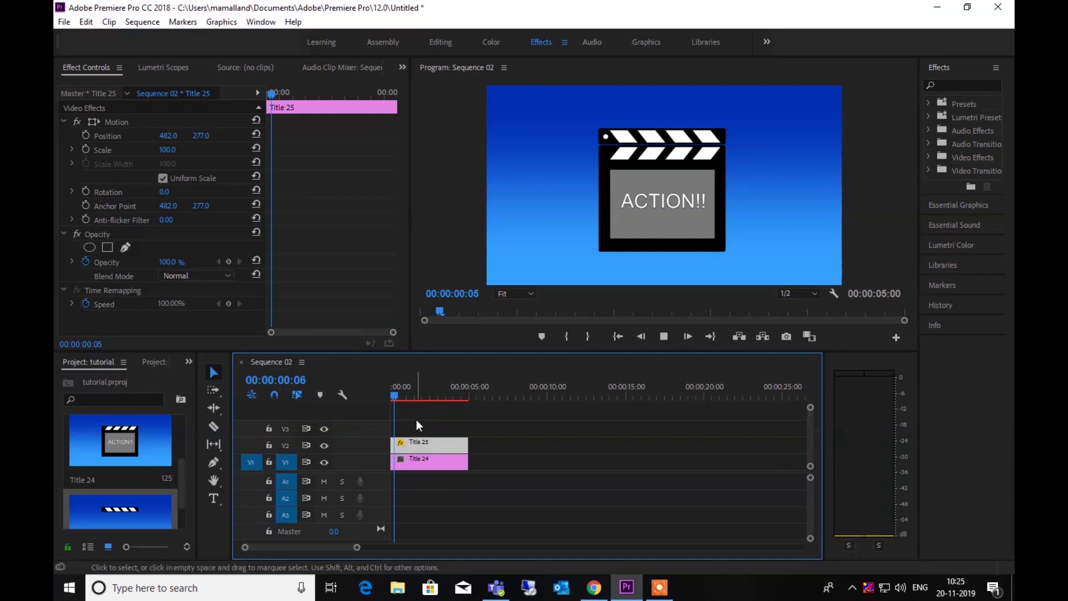
{"action": "left_click_drag", "start_coordinate": [394, 396], "coordinate": [379, 395]}
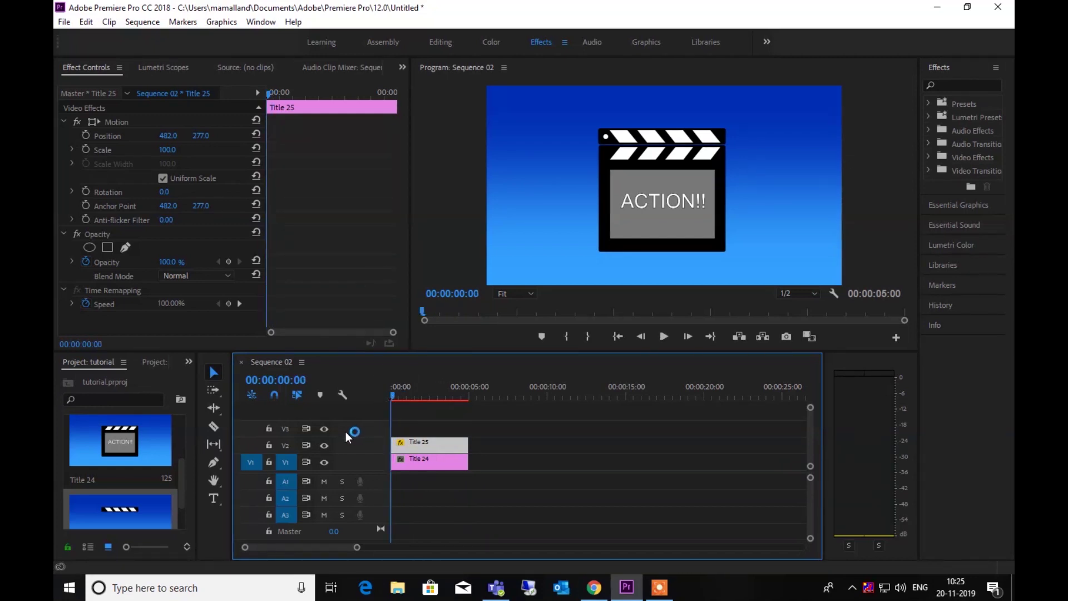
{"action": "left_click_drag", "start_coordinate": [392, 396], "coordinate": [407, 391]}
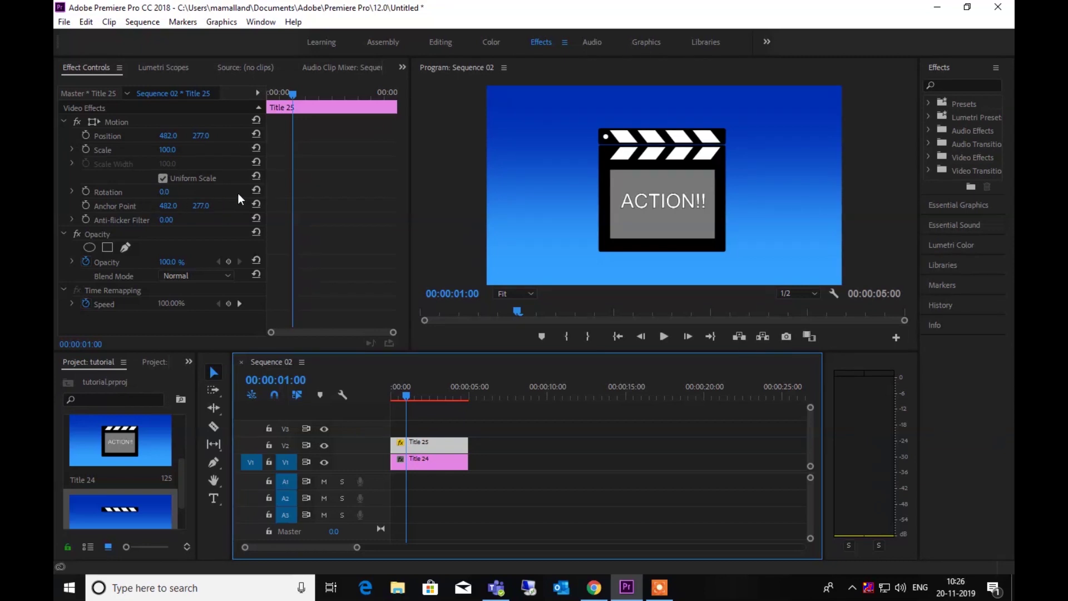
{"action": "left_click", "coordinate": [86, 190]}
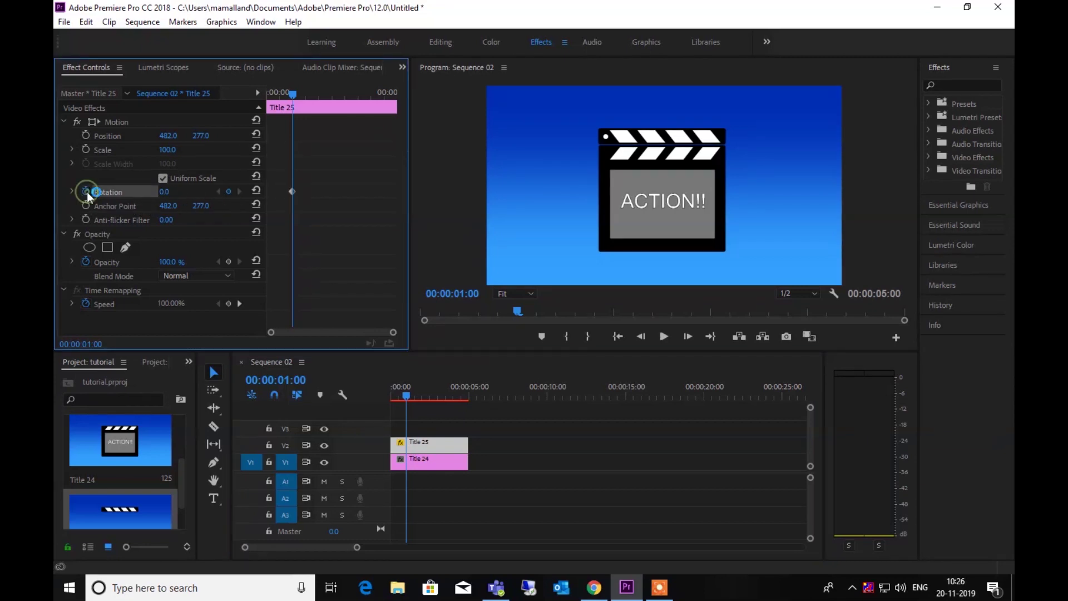
Add two more Rotation keyframes to the Title 25 clip, at 00:00:02:16 and 00:00:04:00
{"action": "left_click_drag", "start_coordinate": [408, 397], "coordinate": [433, 399]}
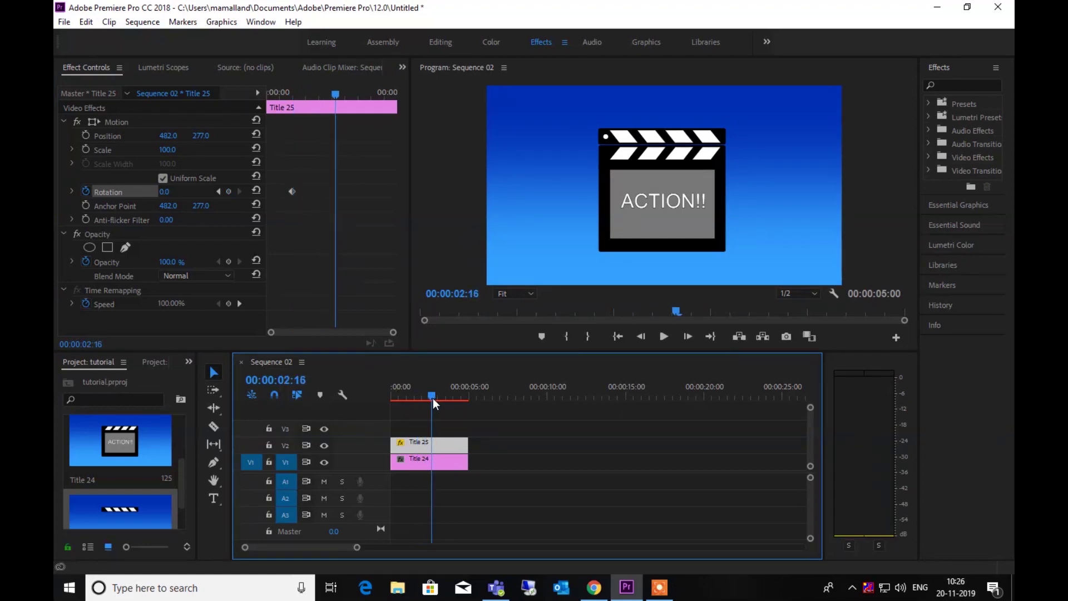
{"action": "left_click", "coordinate": [229, 192]}
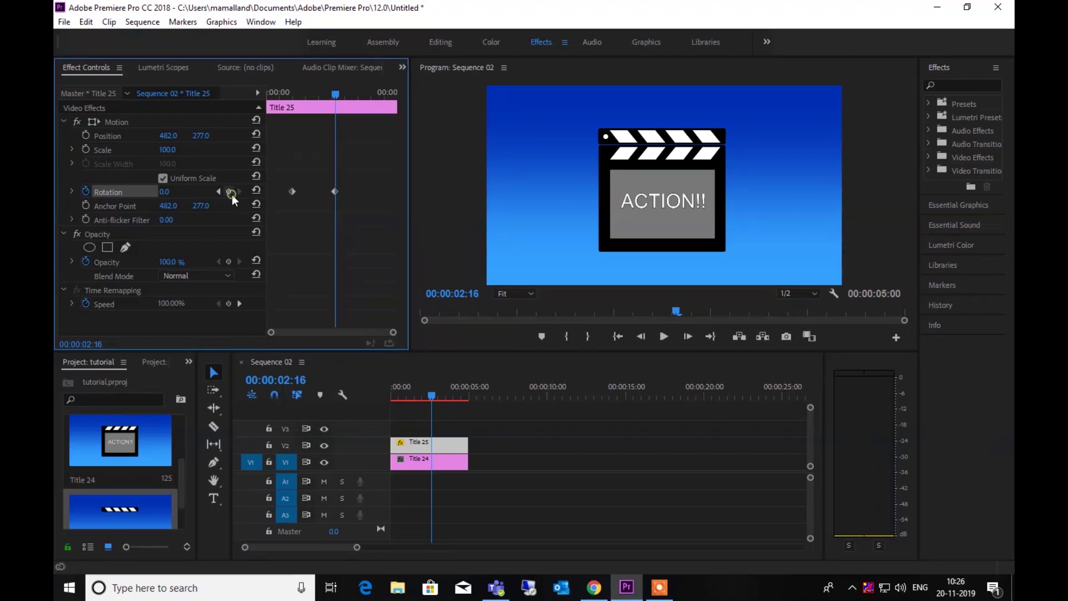
{"action": "left_click_drag", "start_coordinate": [436, 394], "coordinate": [451, 395]}
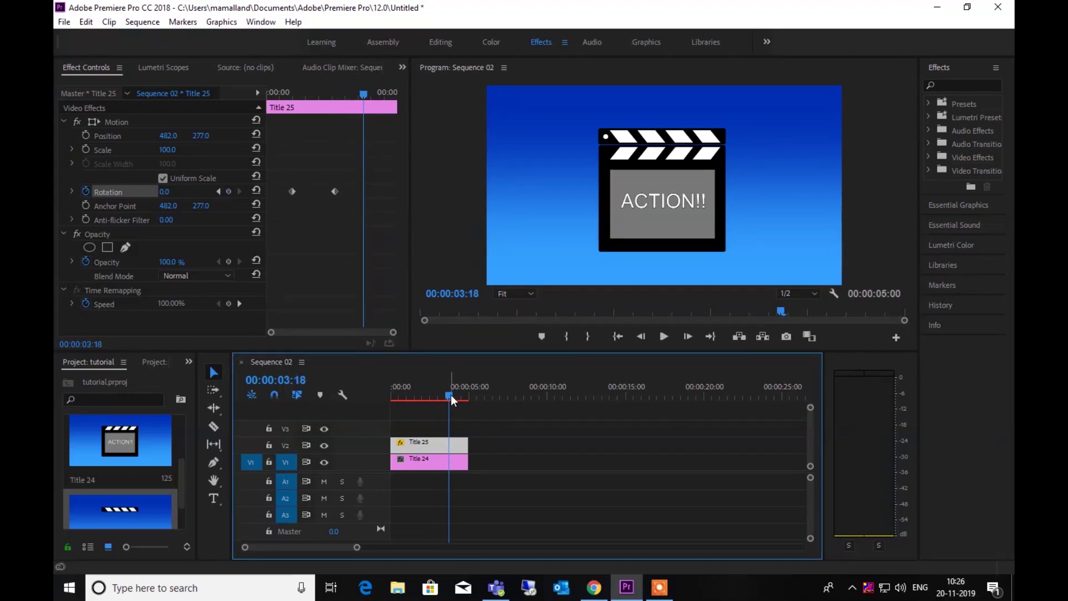
{"action": "key", "text": "Left"}
{"action": "key", "text": "Left"}
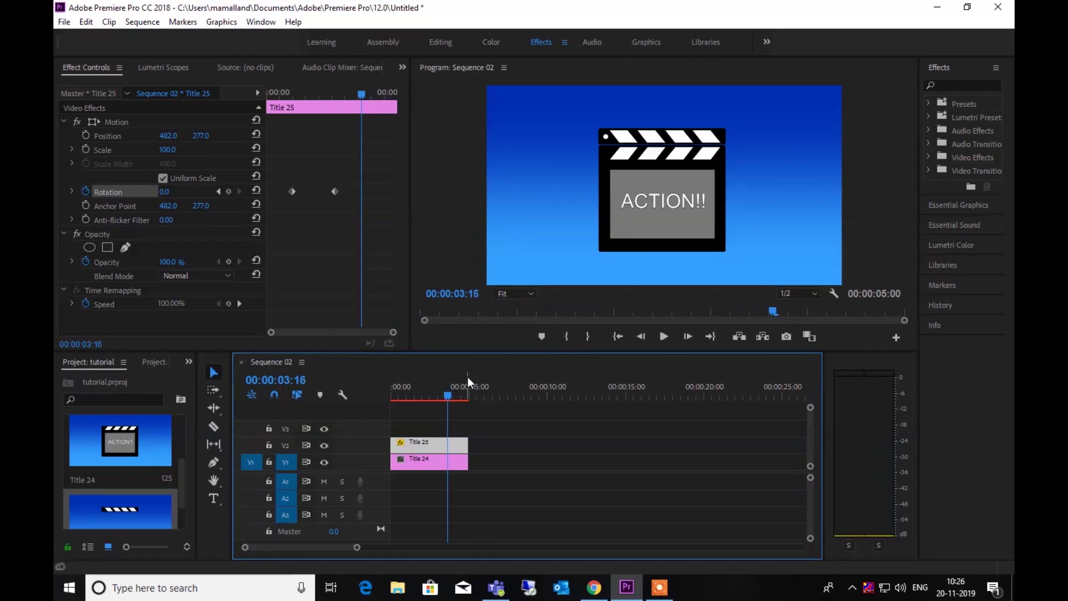
{"action": "left_click_drag", "start_coordinate": [449, 396], "coordinate": [455, 397]}
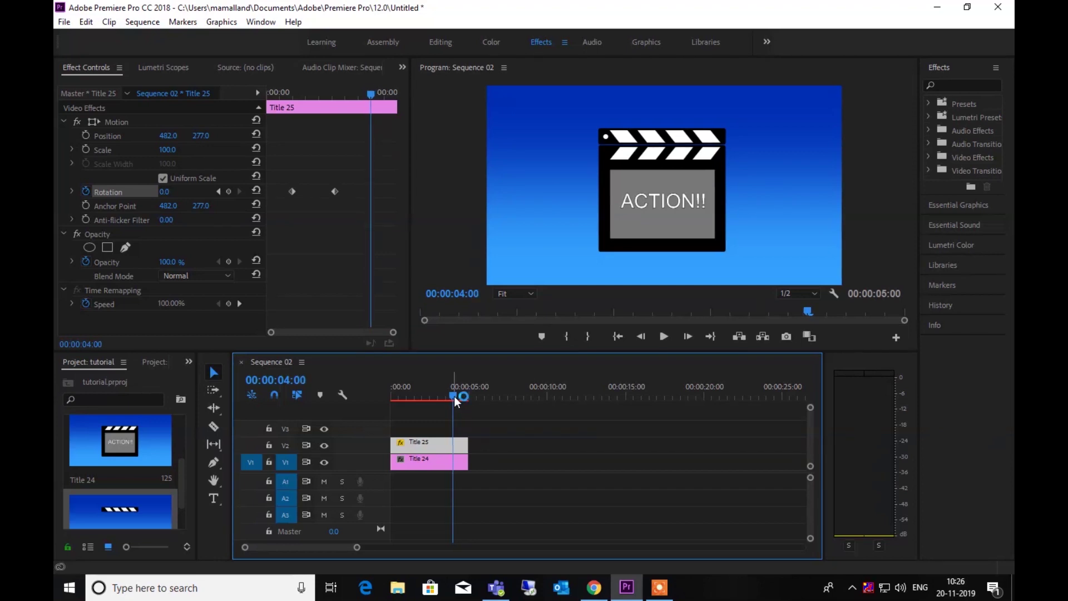
{"action": "left_click", "coordinate": [228, 192]}
{"action": "left_click", "coordinate": [228, 192]}
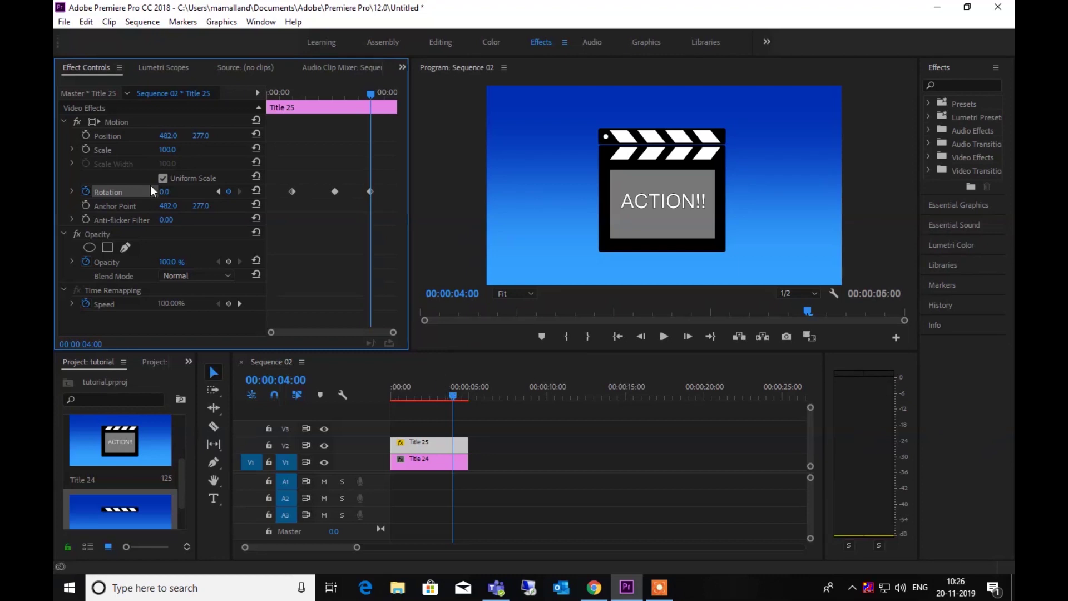
Set the Title 25 clip's Rotation to -14° at the middle keyframe to swing the striped bar open
{"action": "left_click", "coordinate": [218, 192]}
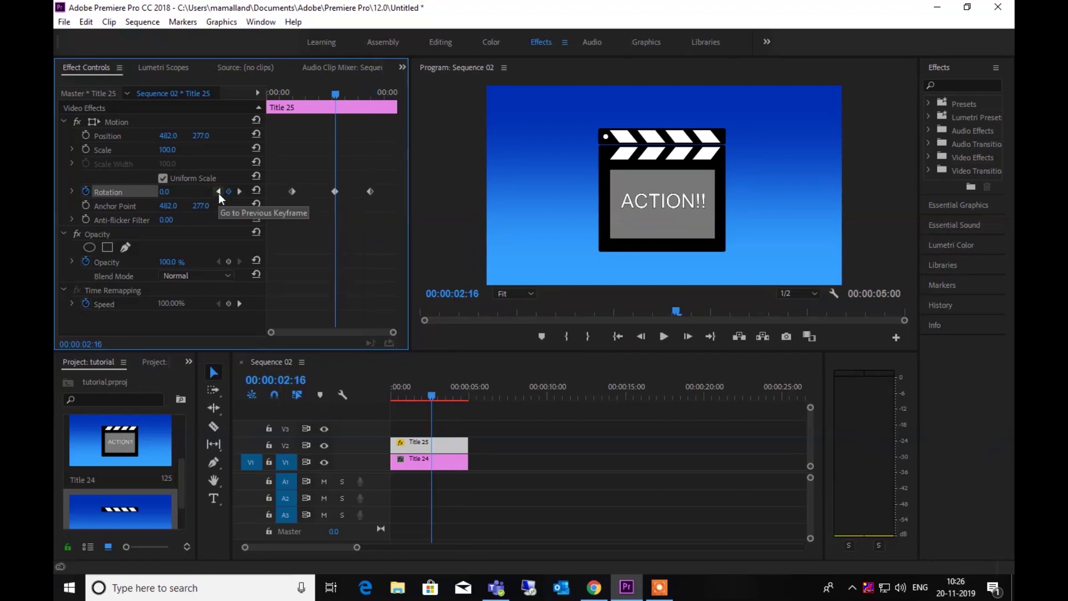
{"action": "left_click_drag", "start_coordinate": [162, 196], "coordinate": [154, 196]}
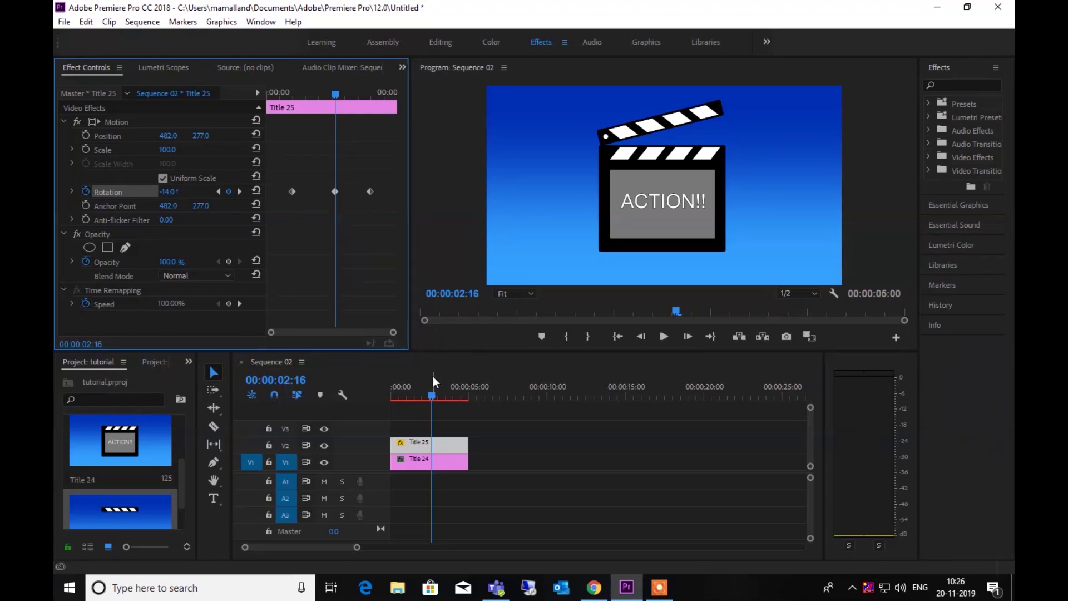
Play the sequence twice from the start to check the opening and closing of the clapperboard's upper bar
{"action": "left_click_drag", "start_coordinate": [435, 399], "coordinate": [363, 402]}
{"action": "key", "text": "space"}
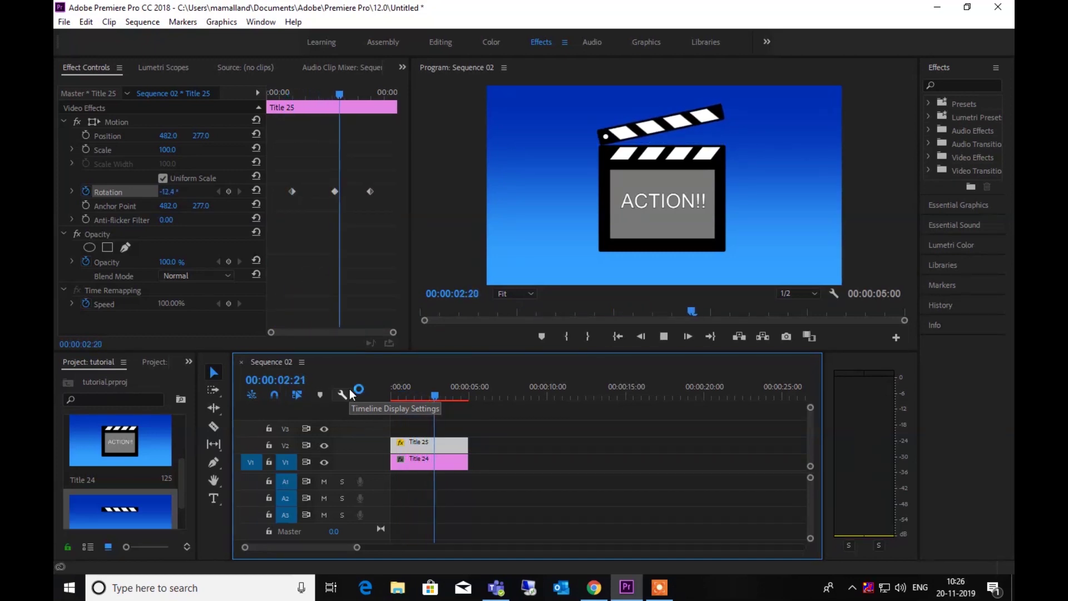
{"action": "key", "text": "space"}
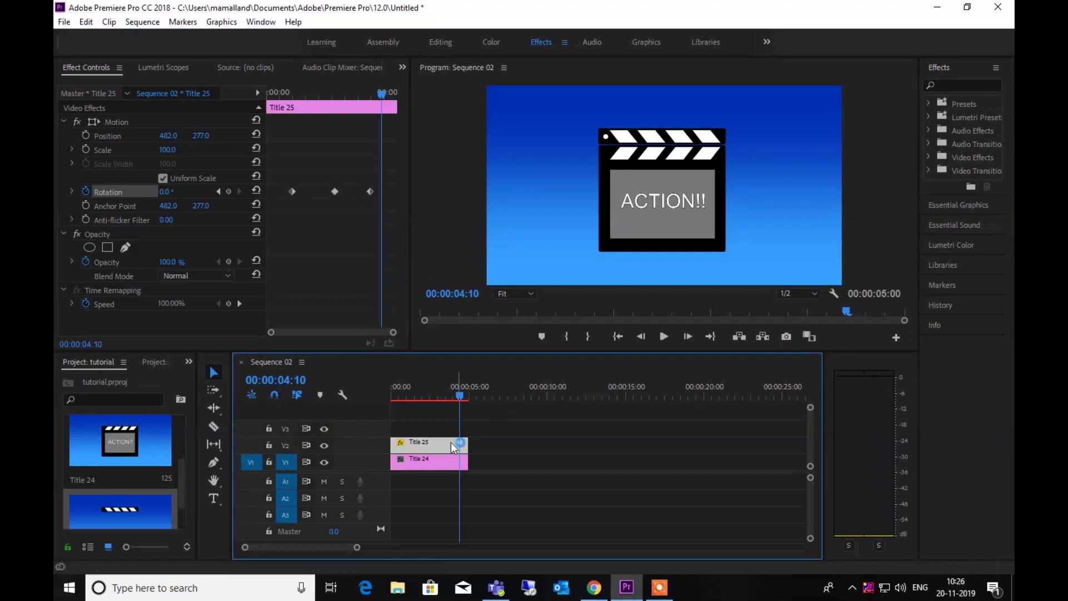
{"action": "left_click", "coordinate": [462, 396]}
{"action": "key", "text": "Home"}
{"action": "key", "text": "space"}
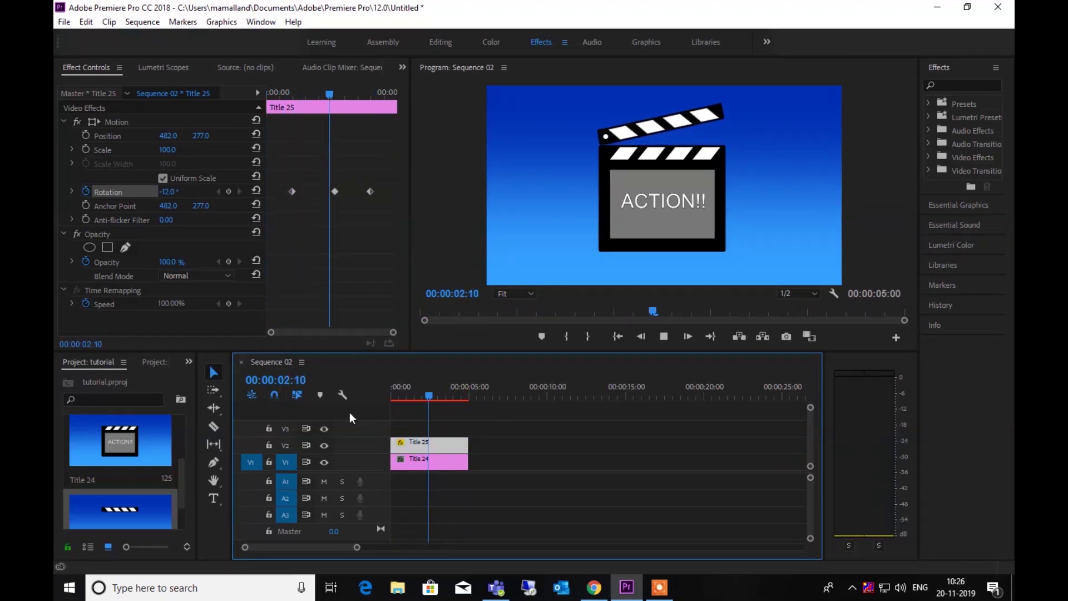
{"action": "key", "text": "space"}
Maximize the Program monitor and play the clapperboard animation in the enlarged view
{"action": "left_click", "coordinate": [556, 204]}
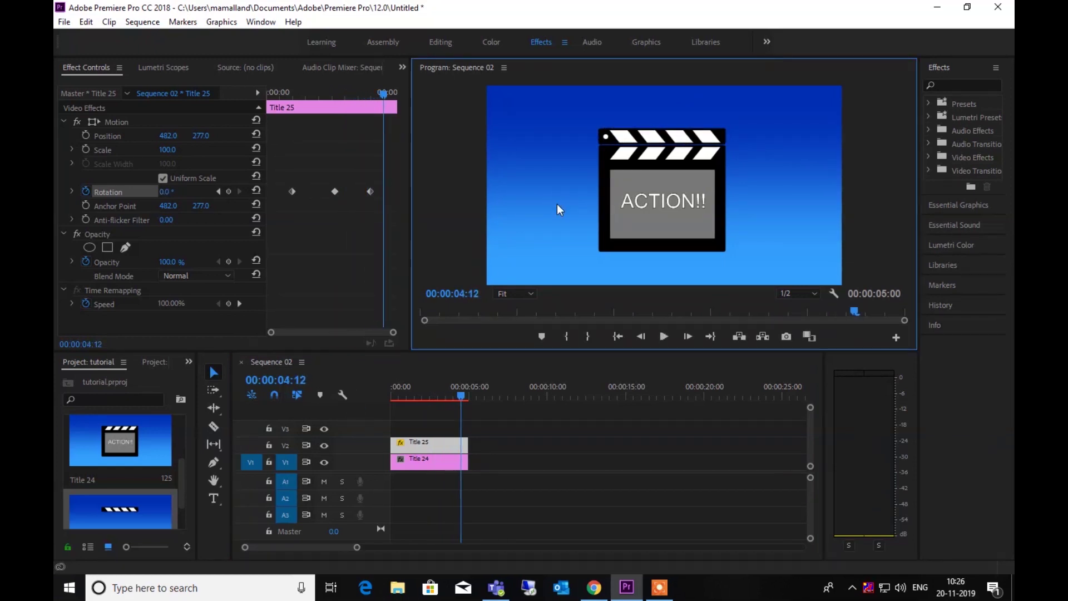
{"action": "key", "text": "grave"}
{"action": "key", "text": "space"}
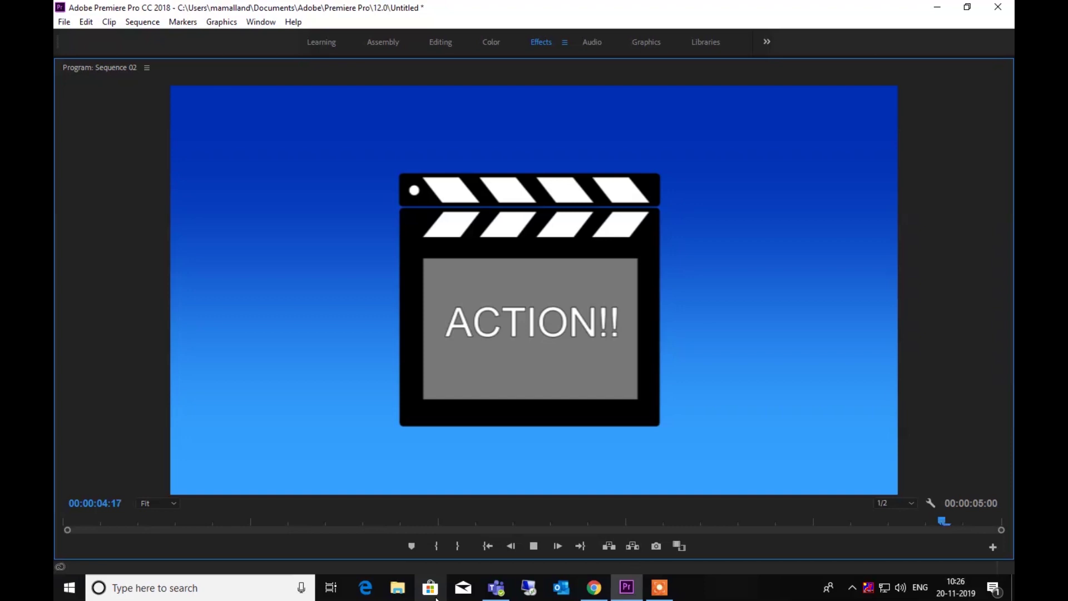
{"action": "key", "text": "space"}
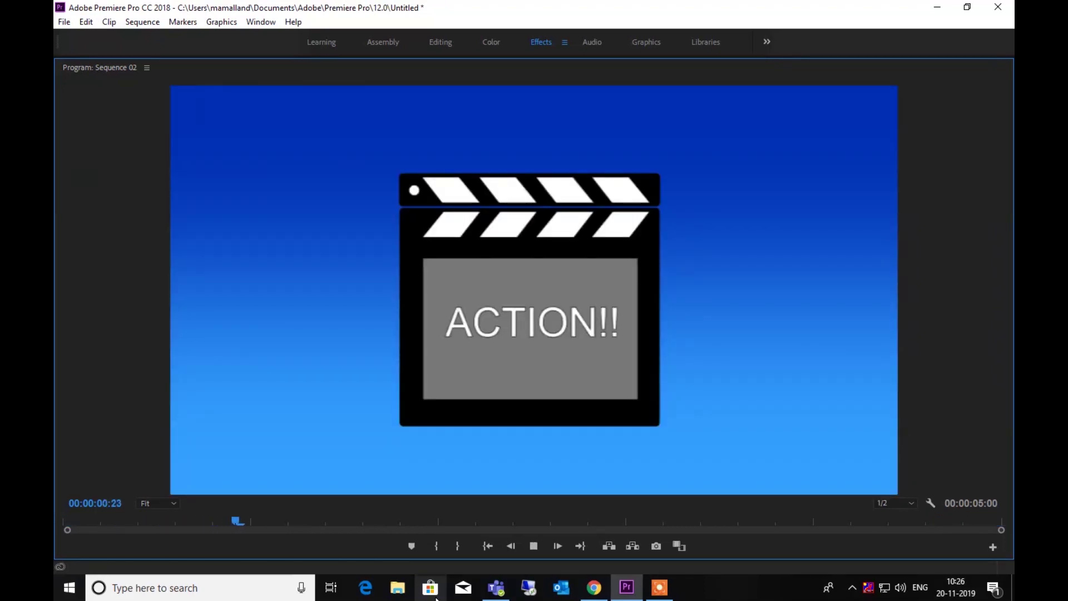